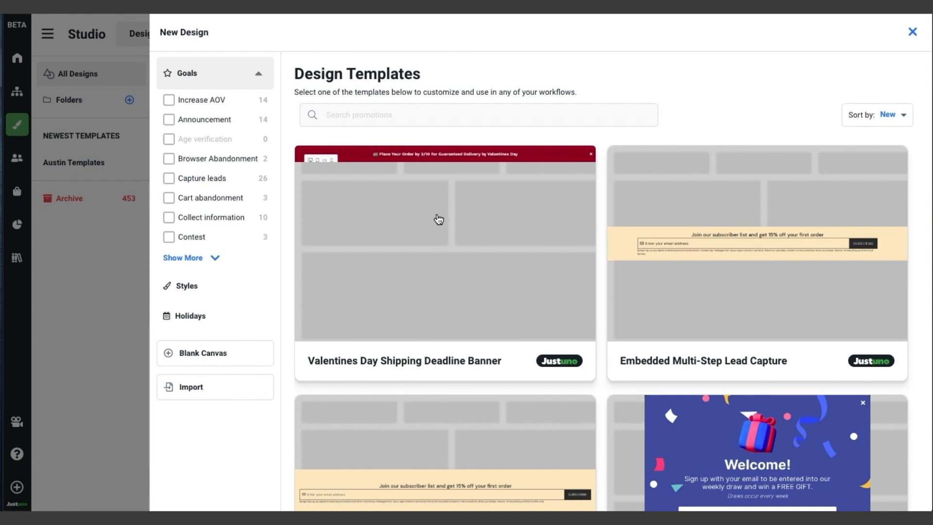
Step: Find the Image Discount Email Pop Up template in the design templates and use it as the new design
scroll(437, 217, down, 8)
scroll(437, 217, down, 12)
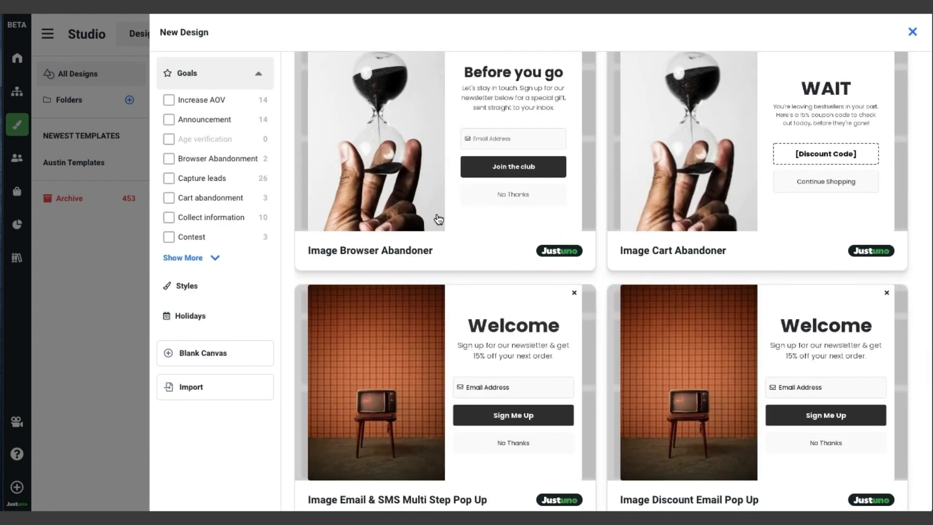
scroll(438, 219, down, 2)
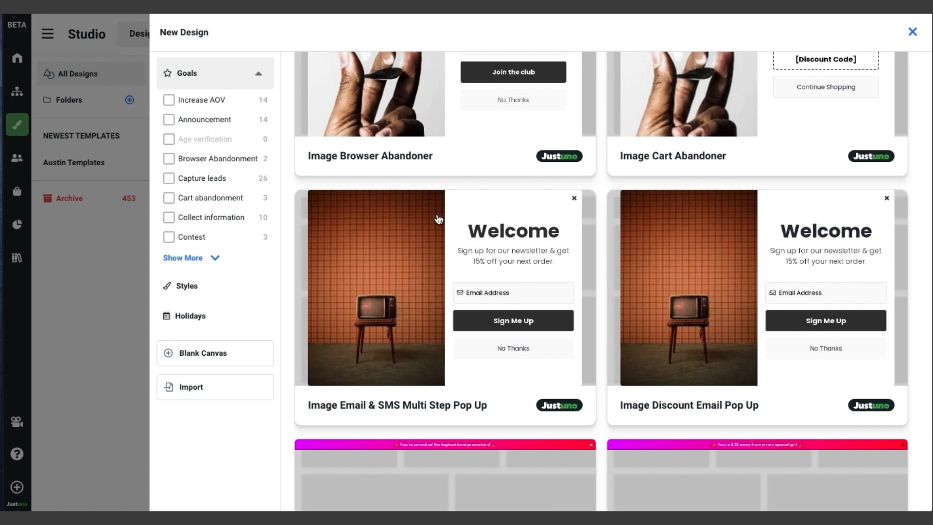
click(724, 301)
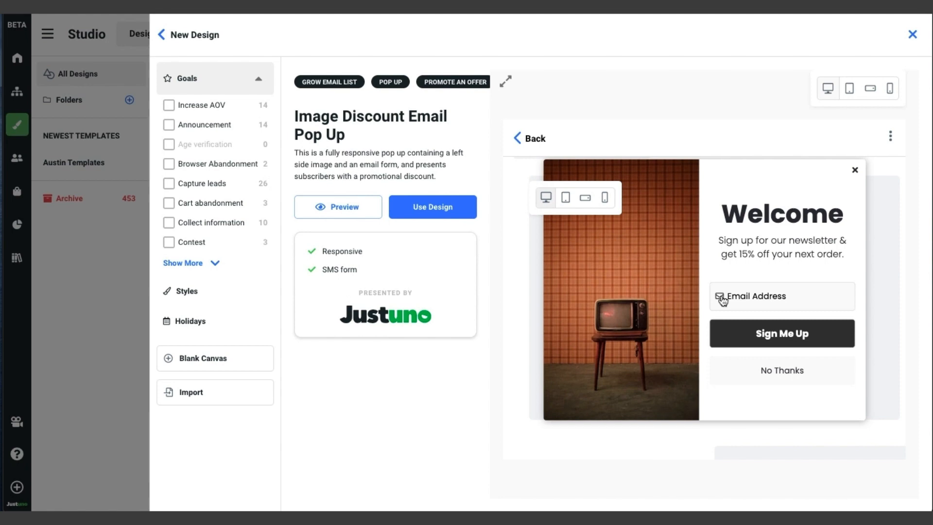
click(459, 216)
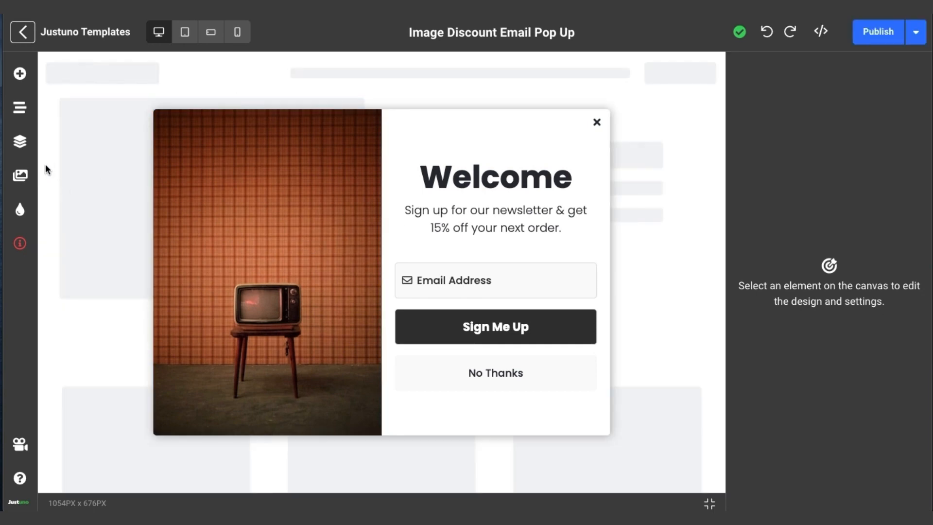
Step: Review the SMS Opt In and Success frames of the pop-up, and return to the Email Opt In frame
click(23, 144)
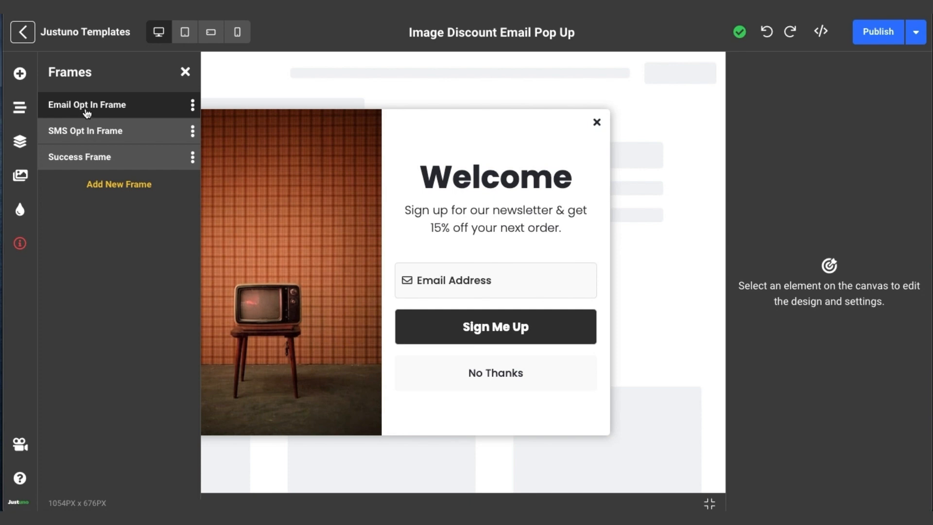
click(89, 135)
click(90, 154)
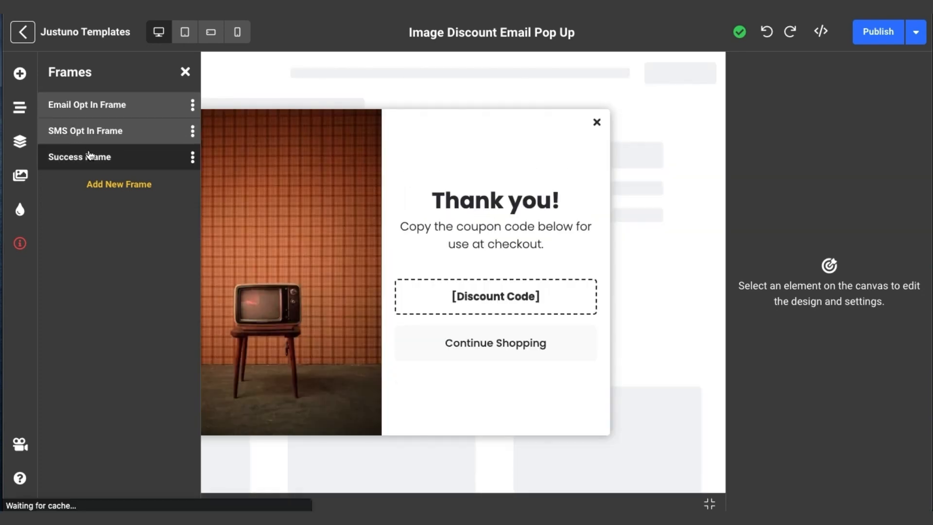
click(97, 104)
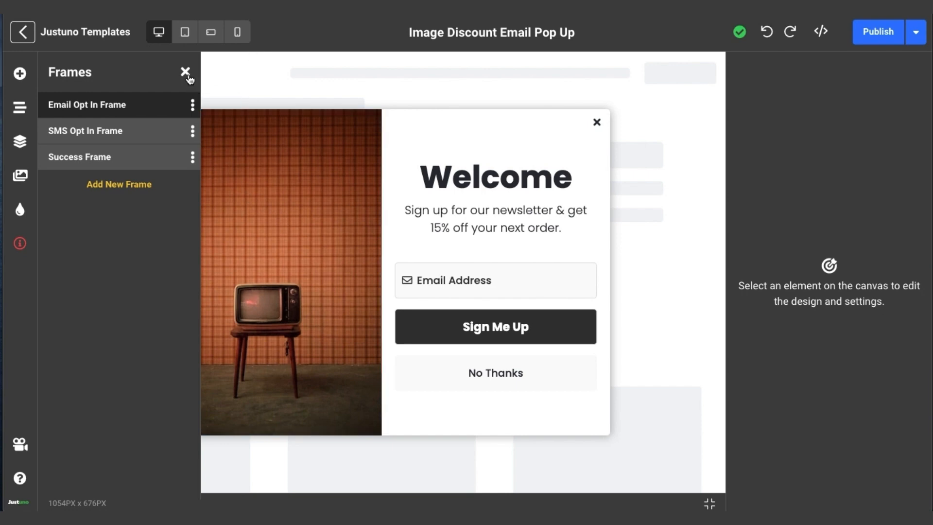
click(185, 71)
Step: Replace the television image in the pop-up with male fashion model.png from the asset library
double_click(293, 243)
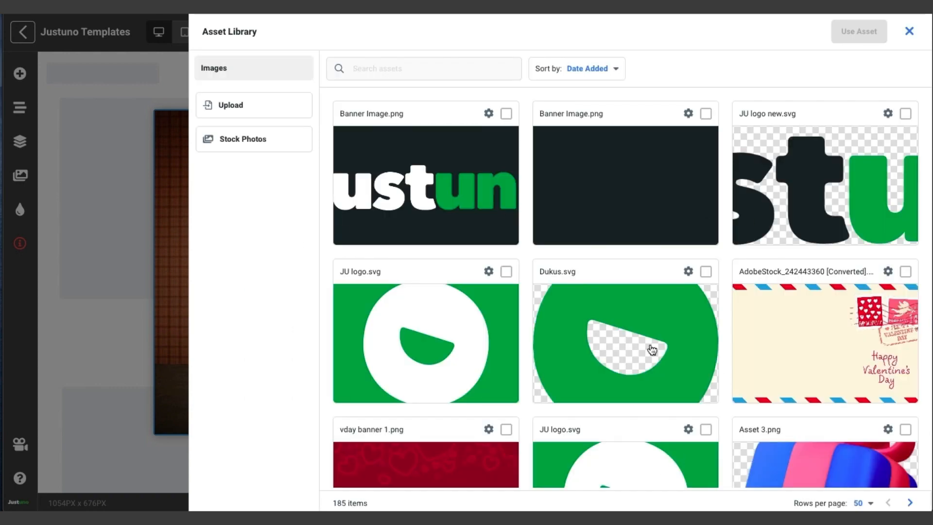
scroll(651, 350, down, 8)
click(475, 261)
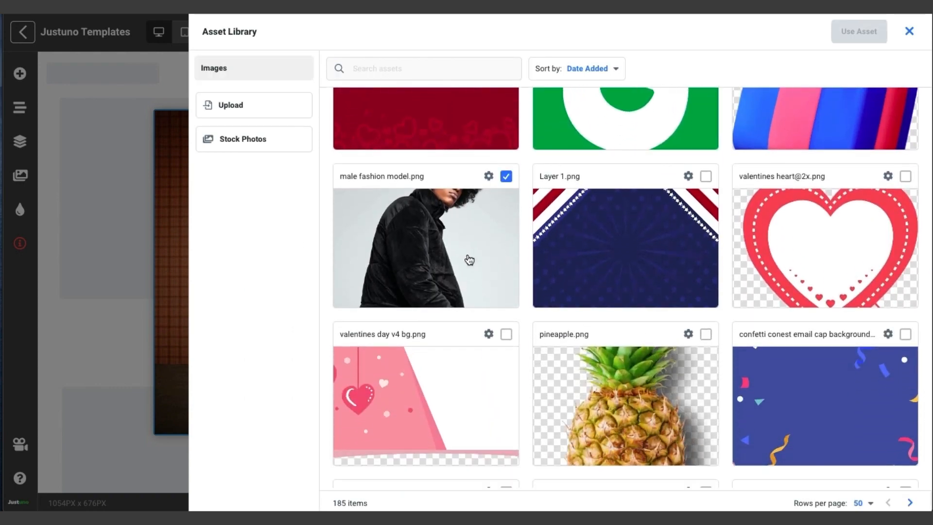
click(848, 37)
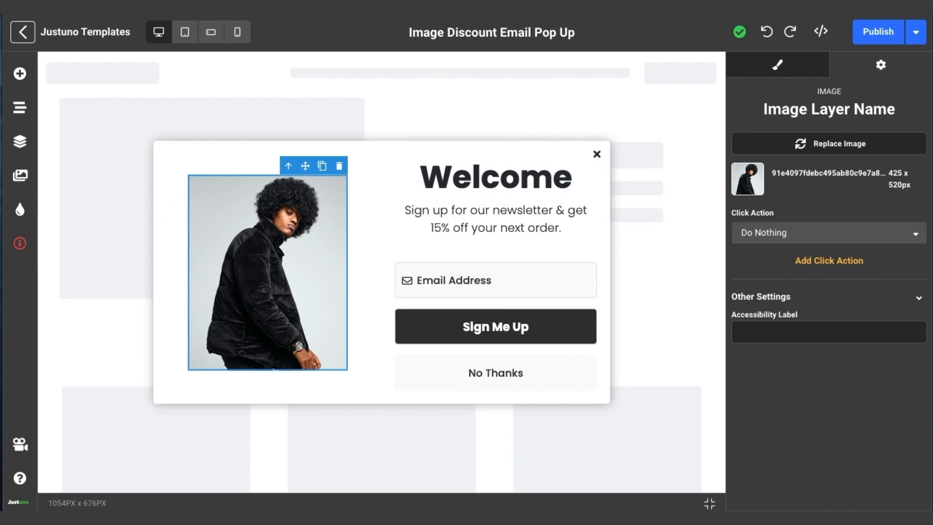
Step: Set the overflow of the container around the image to hidden
click(804, 67)
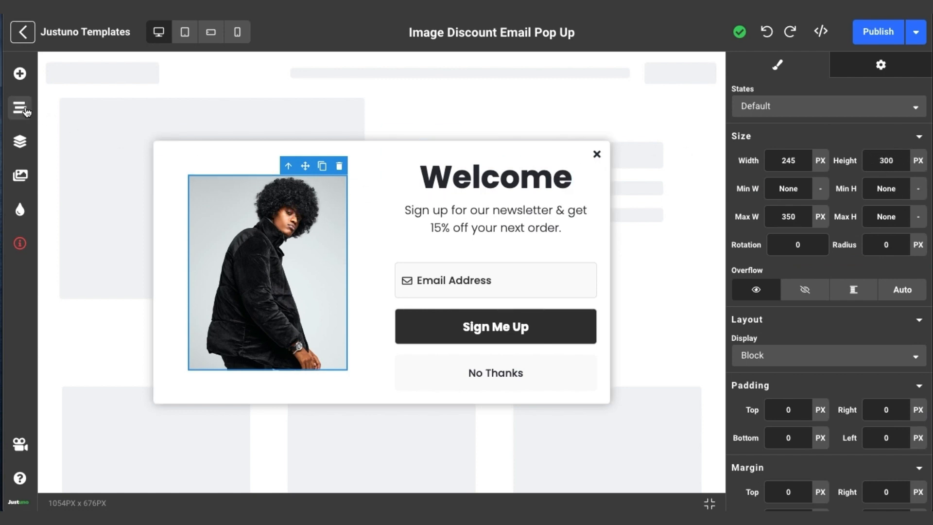
click(22, 108)
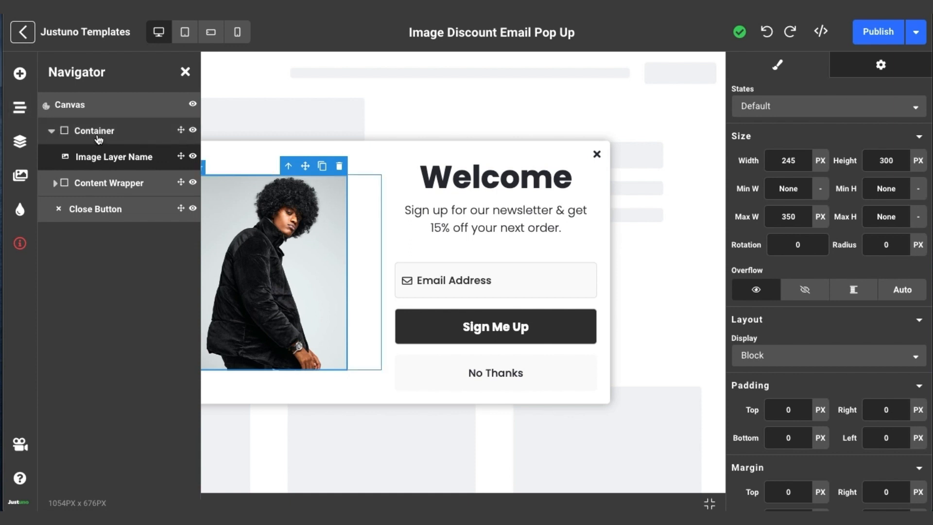
click(99, 141)
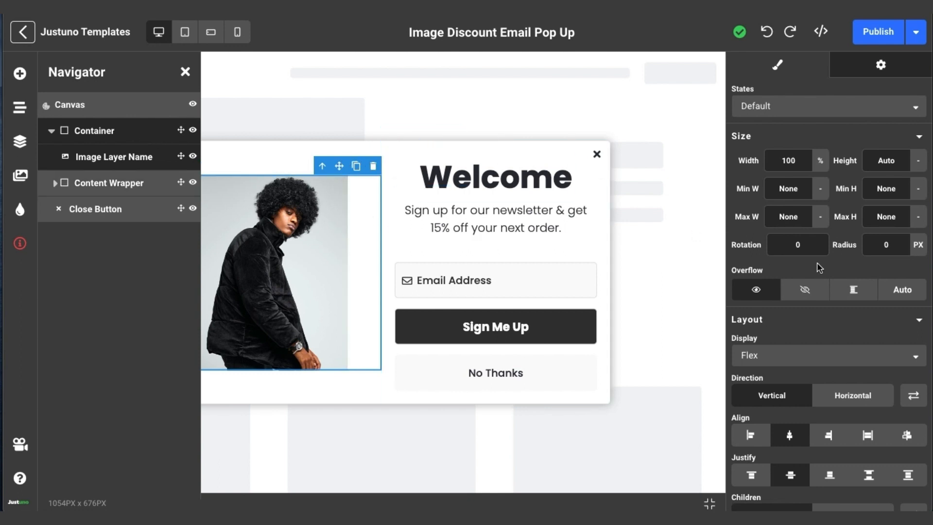
click(805, 291)
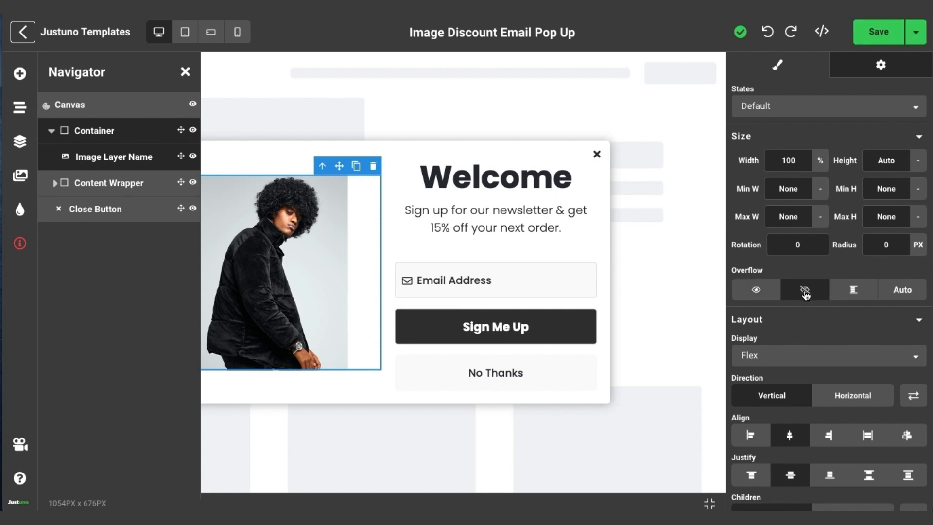
Step: Set the height of both the image and the canvas to 500 px
click(316, 252)
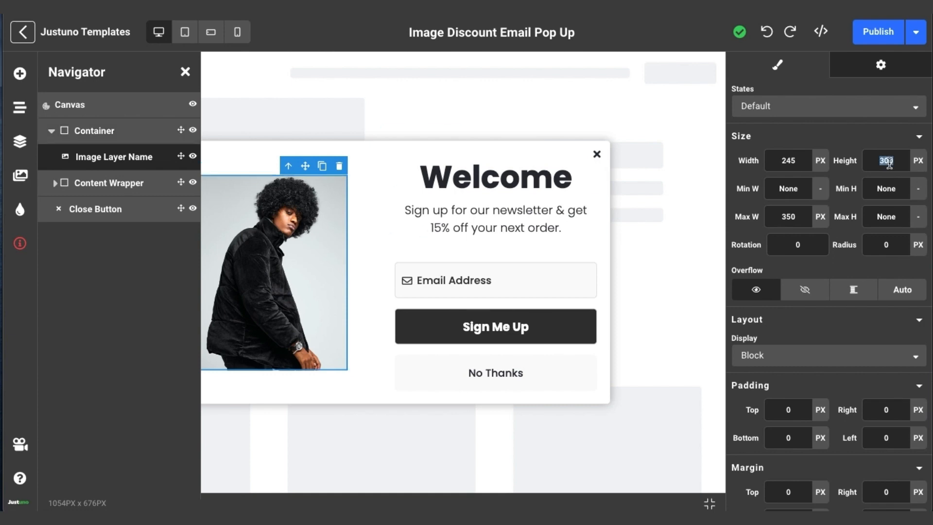
text(500)
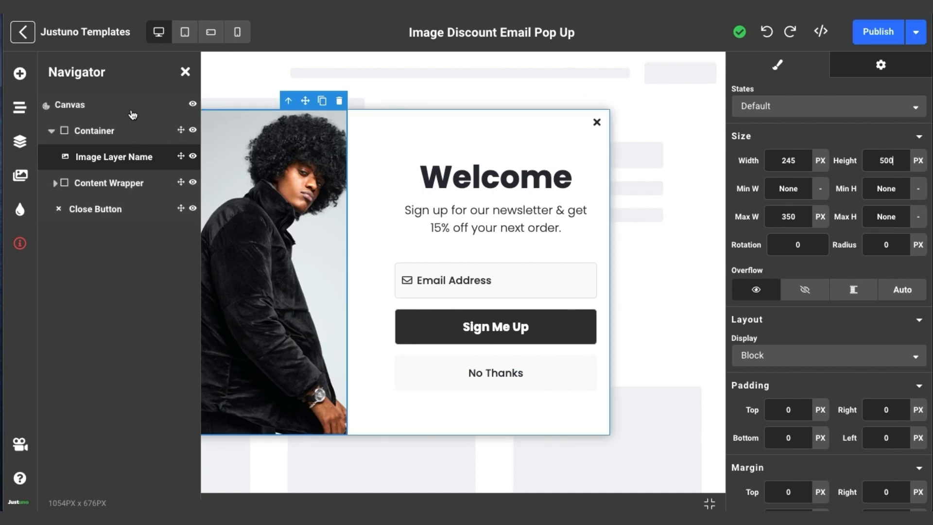
click(137, 106)
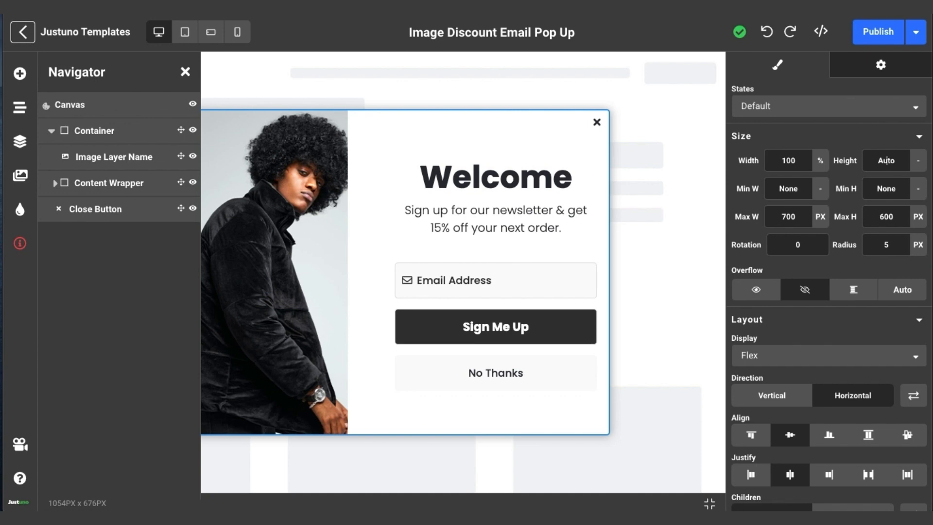
text(500)
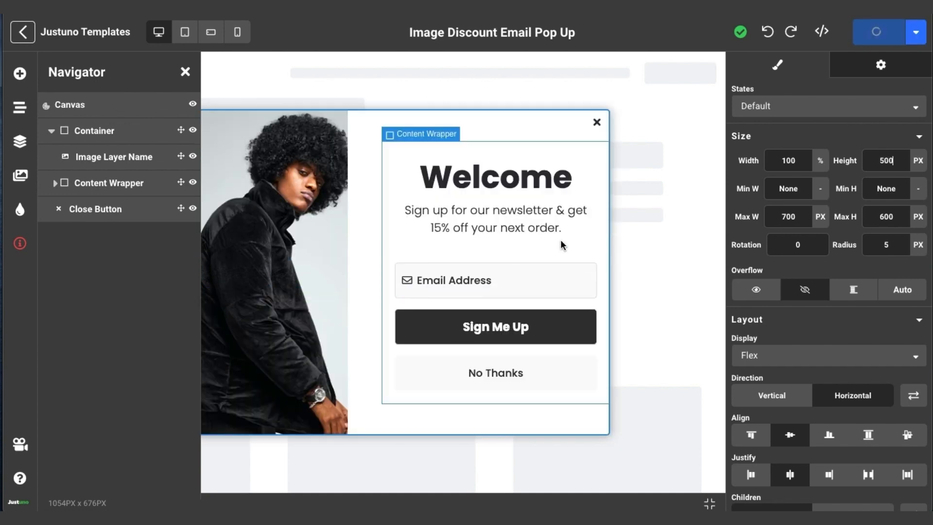
Step: Increase the image's height to 700 px
click(311, 200)
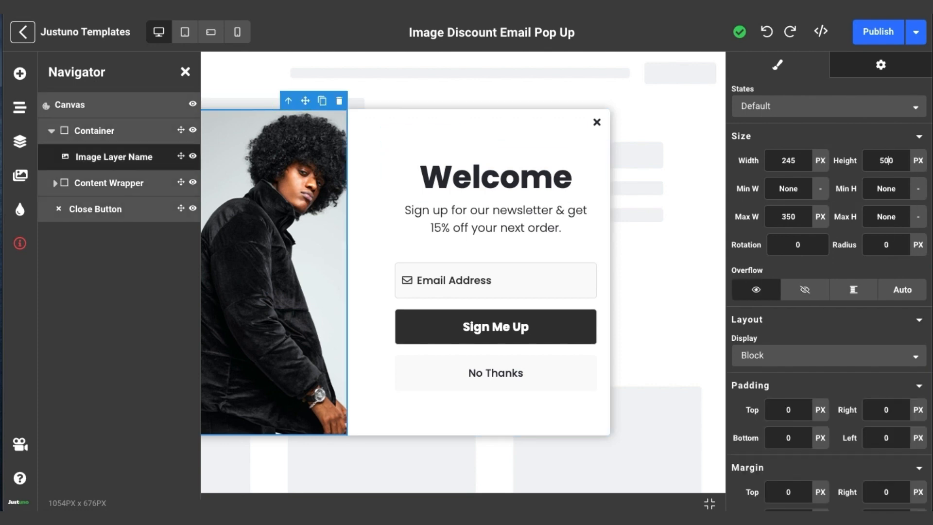
key(BackSpace)
text(7)
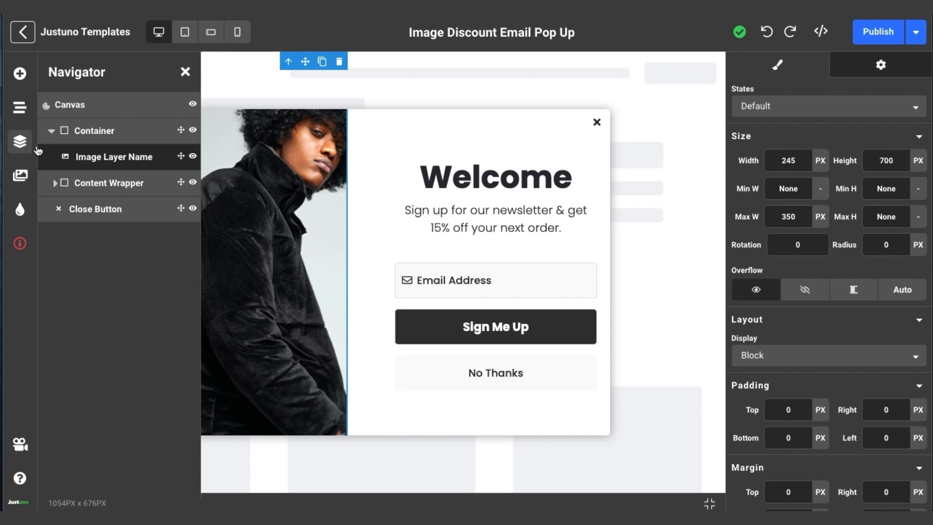
Step: Rename the container holding the image to Image Wrapper
double_click(103, 131)
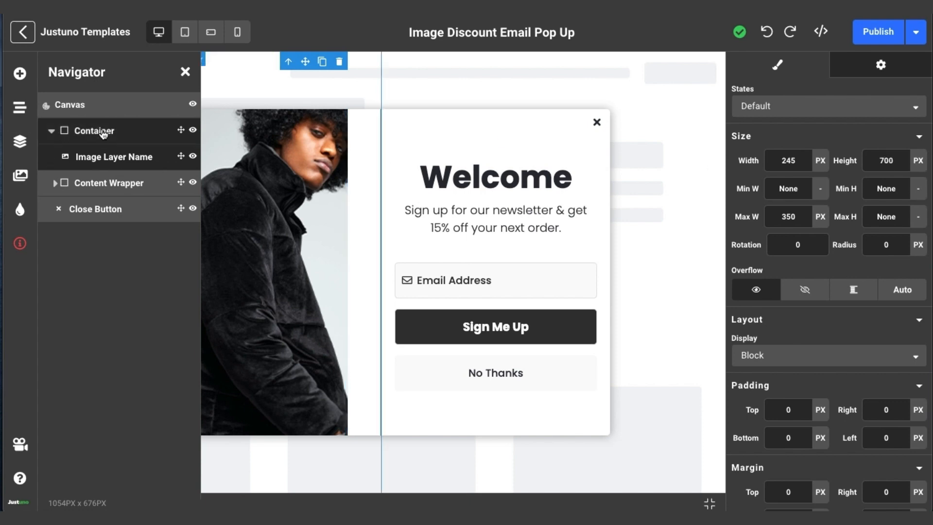
text(Image Wrapper)
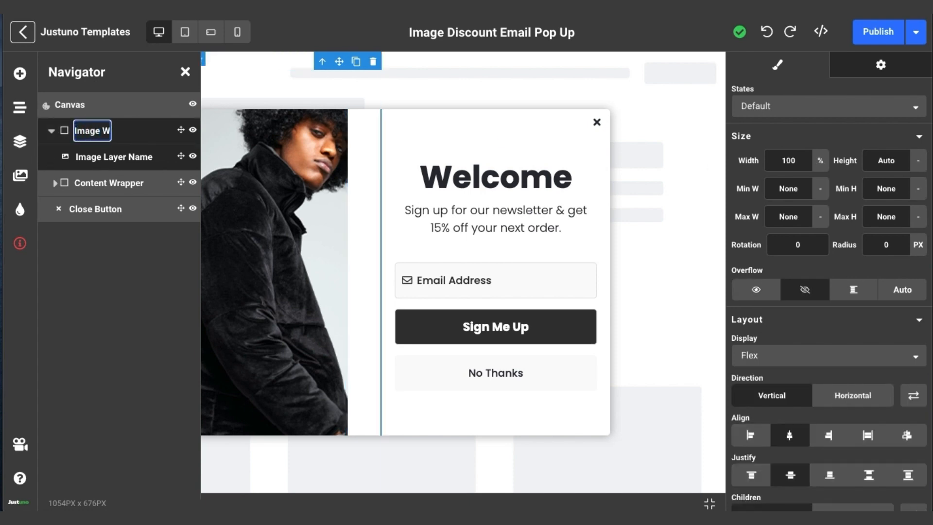
key(Return)
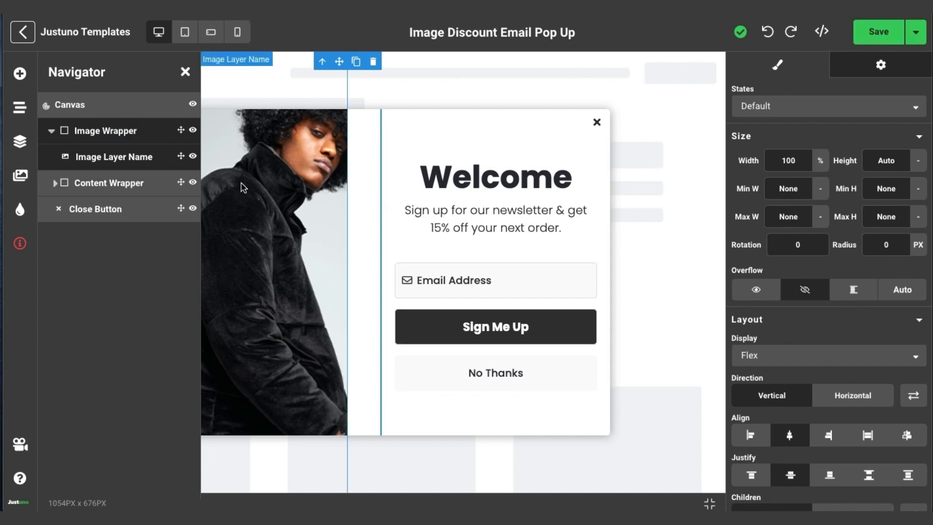
Step: Set the canvas height to auto
click(310, 188)
click(550, 129)
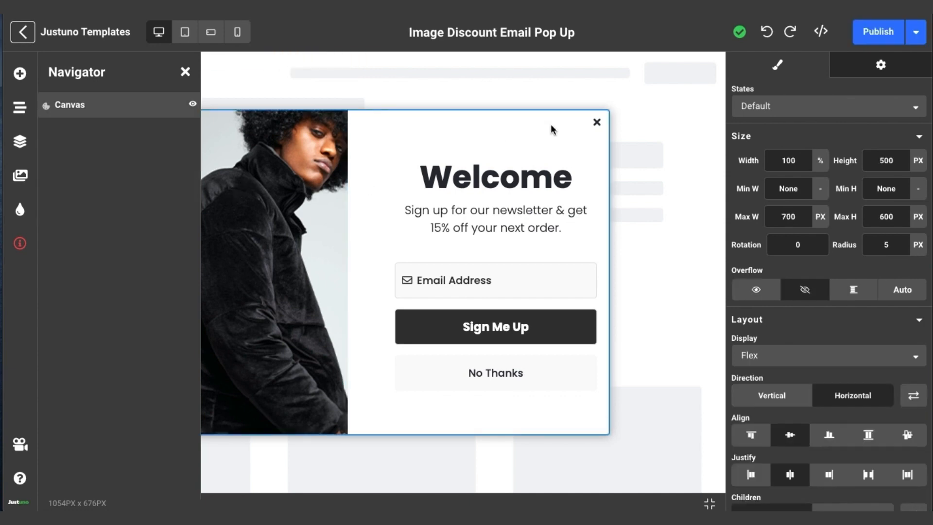
click(916, 161)
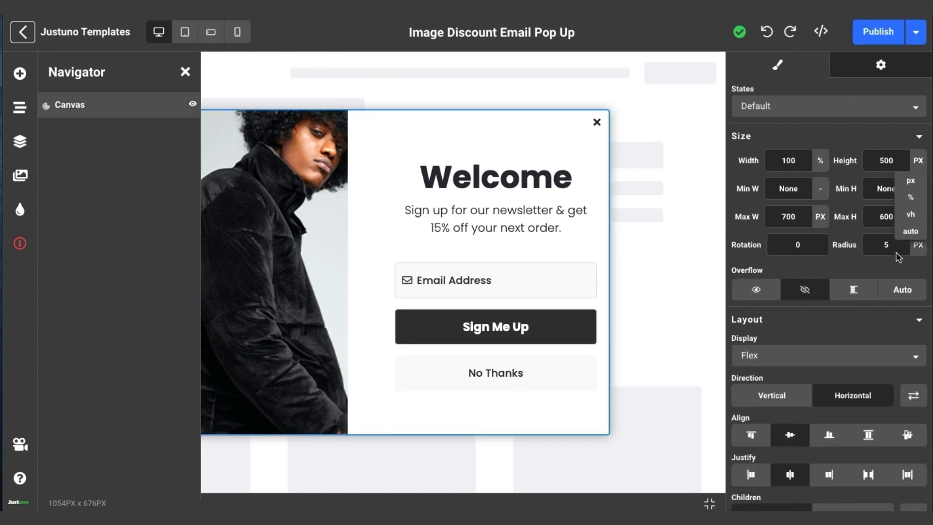
click(910, 231)
Step: Set the image's height to 400 px and close the layer navigator
click(302, 228)
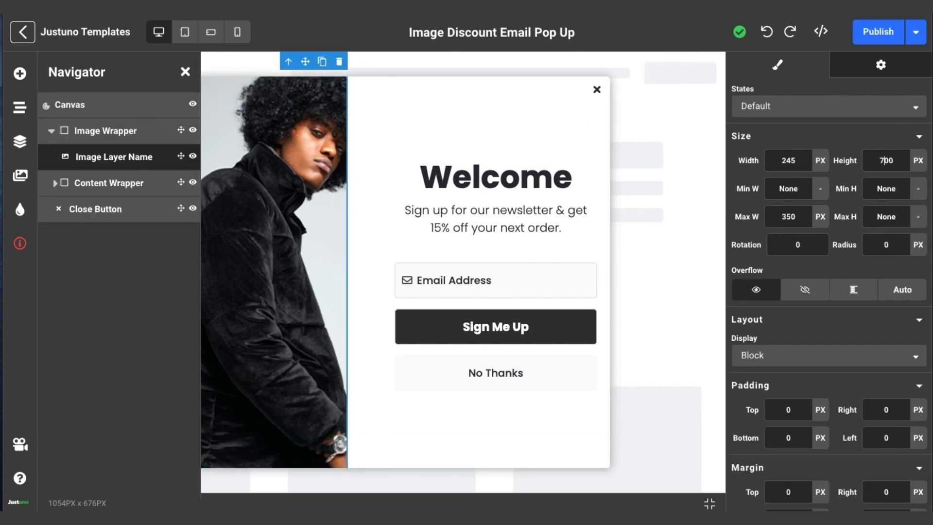
key(BackSpace)
text(4)
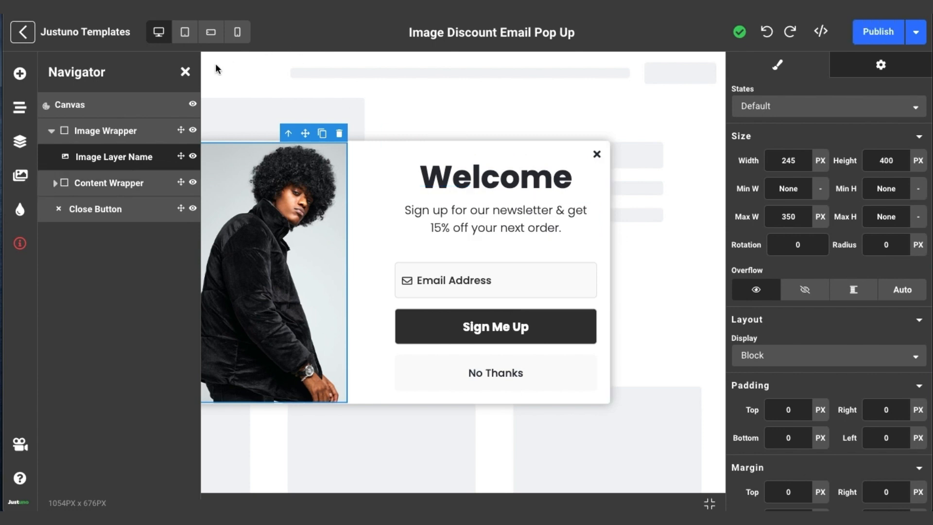
click(184, 72)
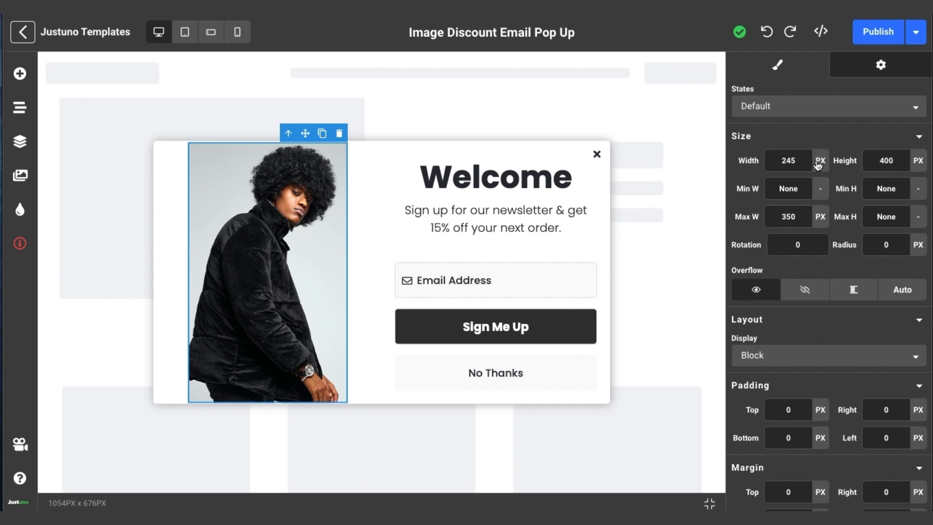
Step: Set the image's width to 100 %
click(820, 160)
click(820, 196)
double_click(796, 160)
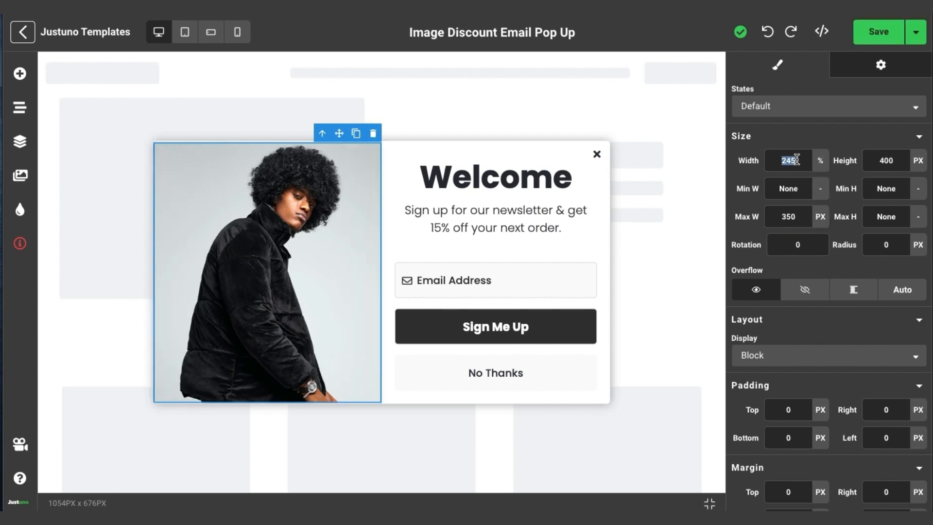
text(100)
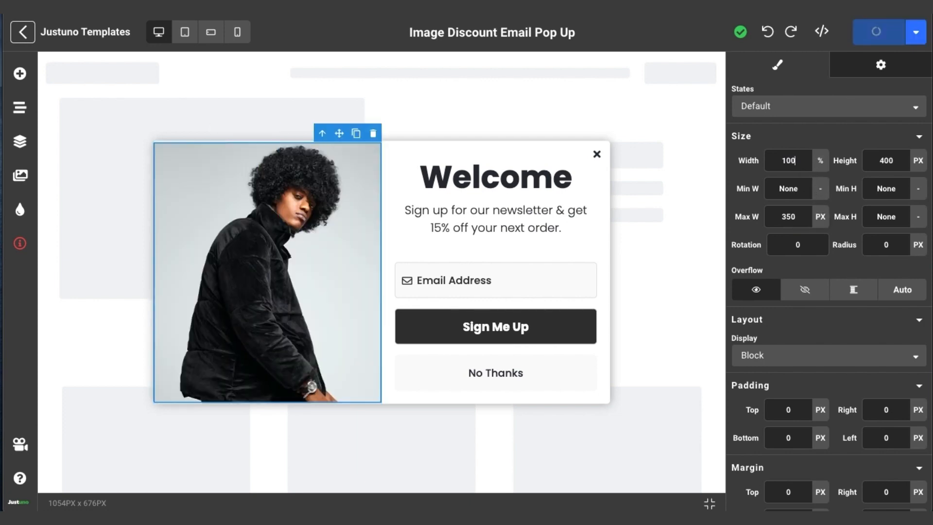
Step: Try the Contain sizing for the image's background, and switch it back to Cover
scroll(841, 238, down, 6)
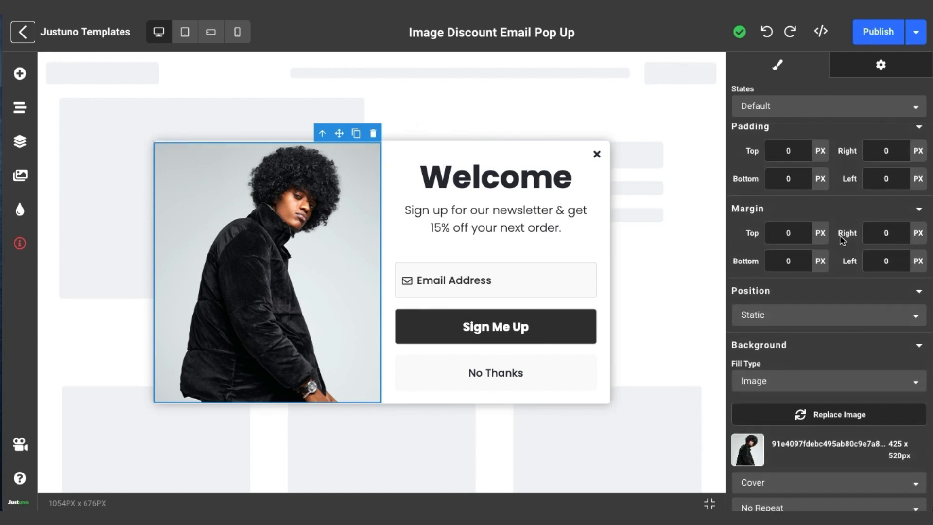
click(778, 350)
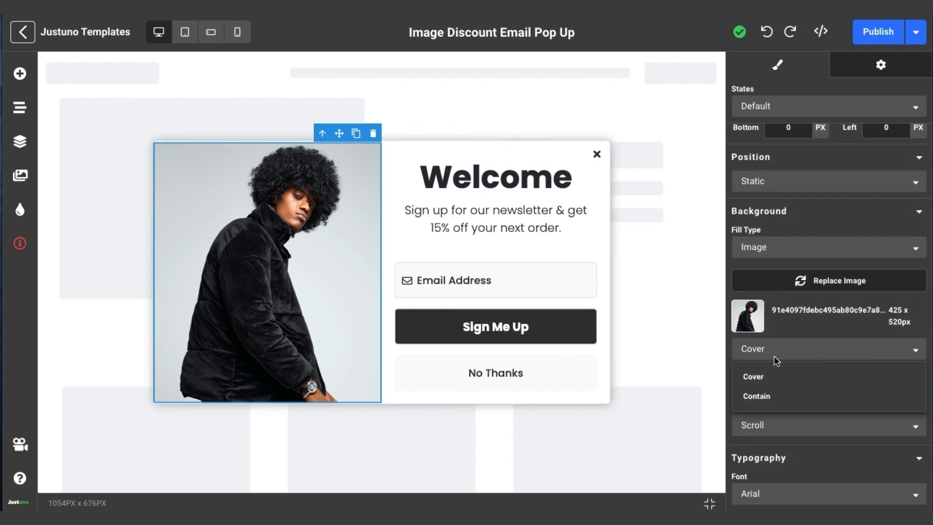
click(772, 393)
click(787, 346)
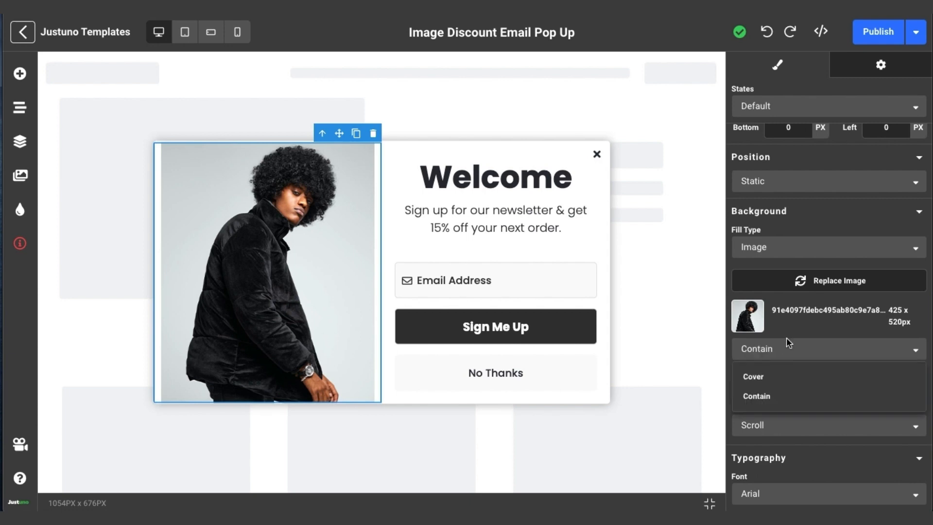
click(780, 378)
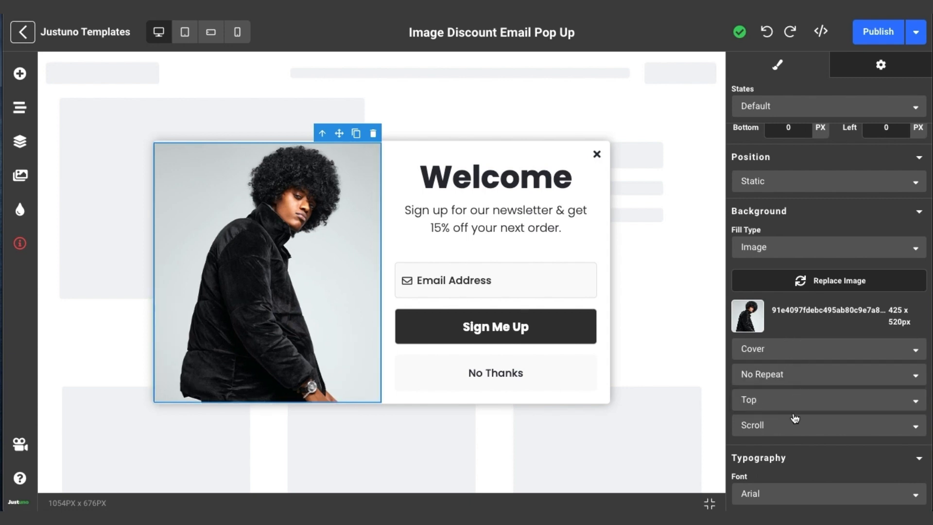
Step: Set the position of the image's background to Center
click(796, 400)
click(795, 449)
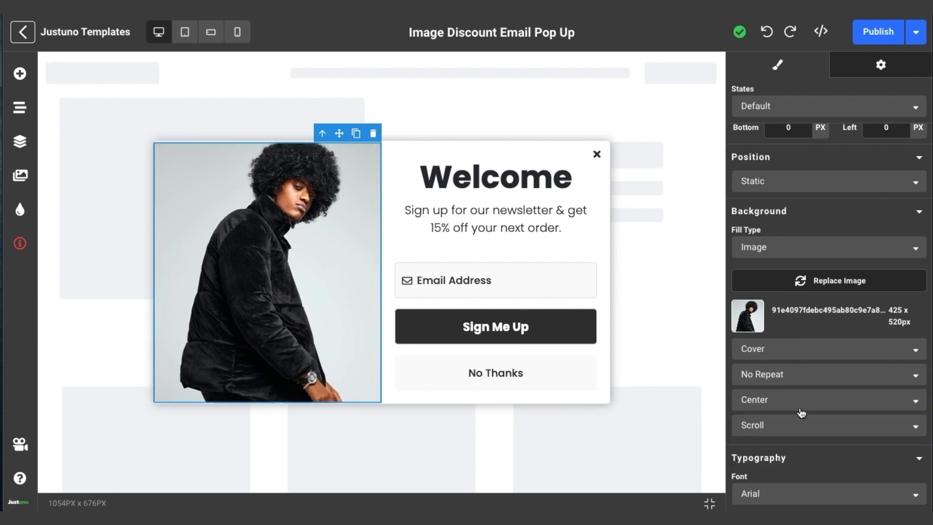
Step: Try the Left and Bottom positions for the image's background, and switch it back to Center
click(801, 406)
click(798, 486)
click(797, 405)
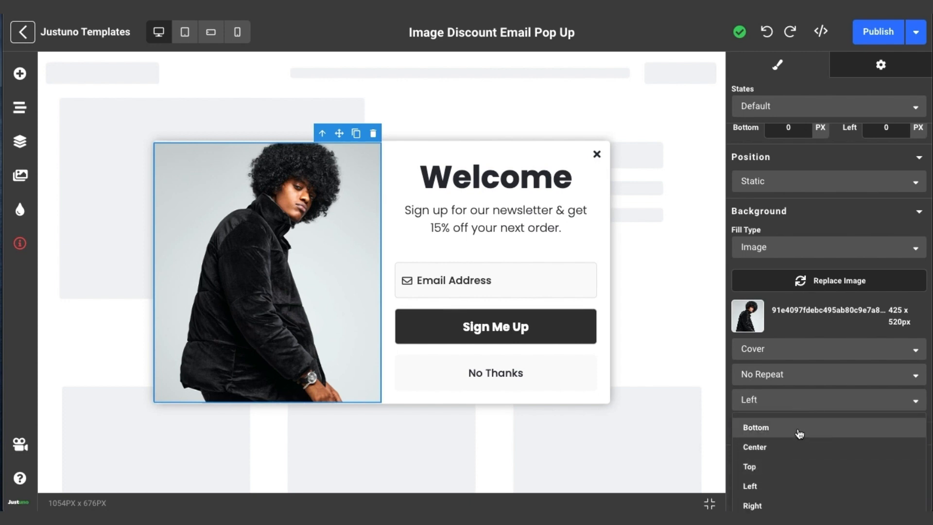
click(799, 434)
click(797, 396)
click(802, 448)
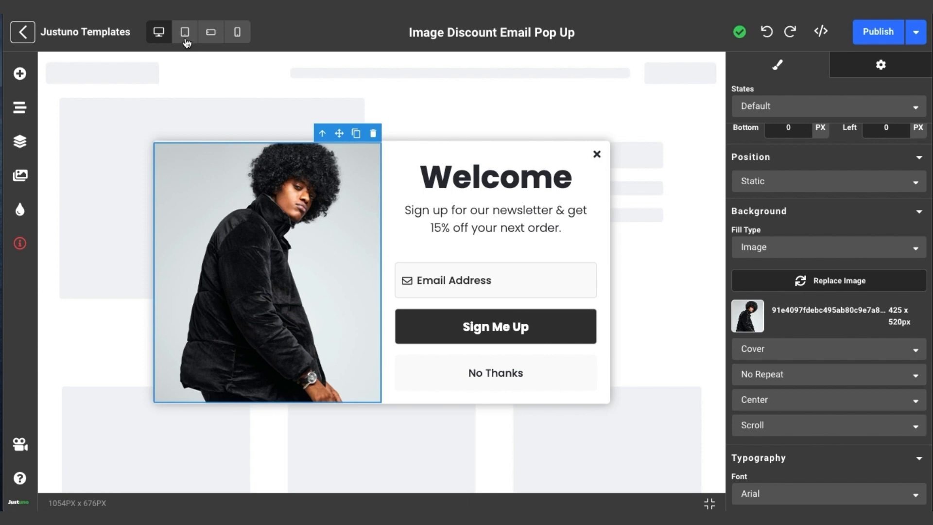
Step: Check how the pop-up looks in the tablet, mobile landscape and mobile portrait layouts
click(185, 38)
click(211, 33)
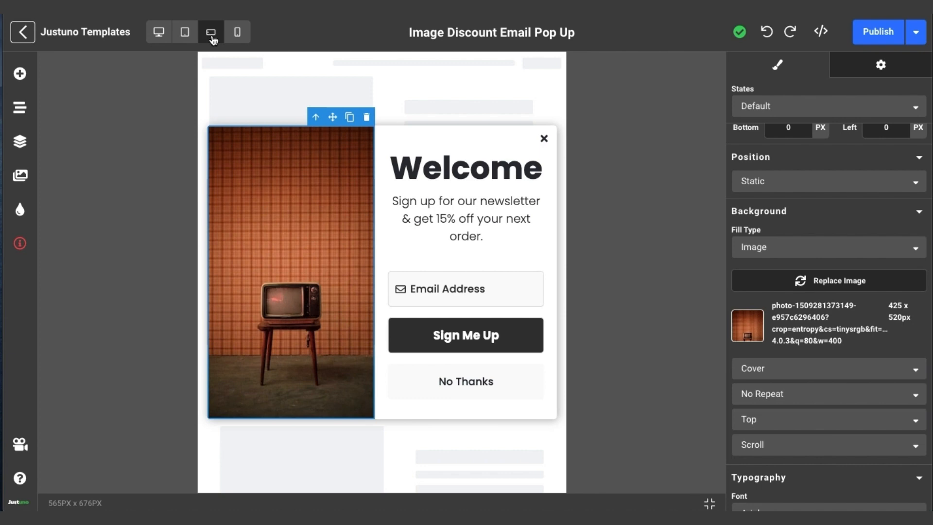
click(238, 33)
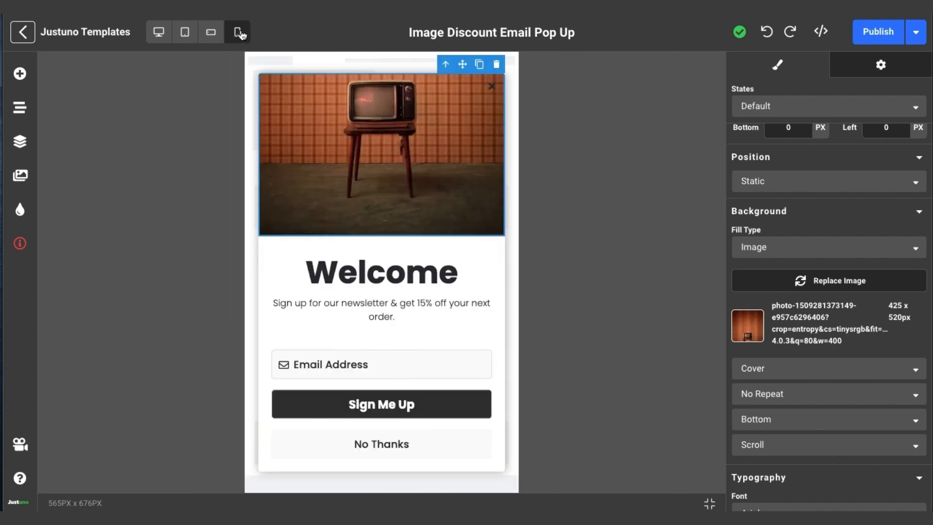
Step: Replace the image in the mobile landscape layout with male fashion model.png from the asset library
click(211, 32)
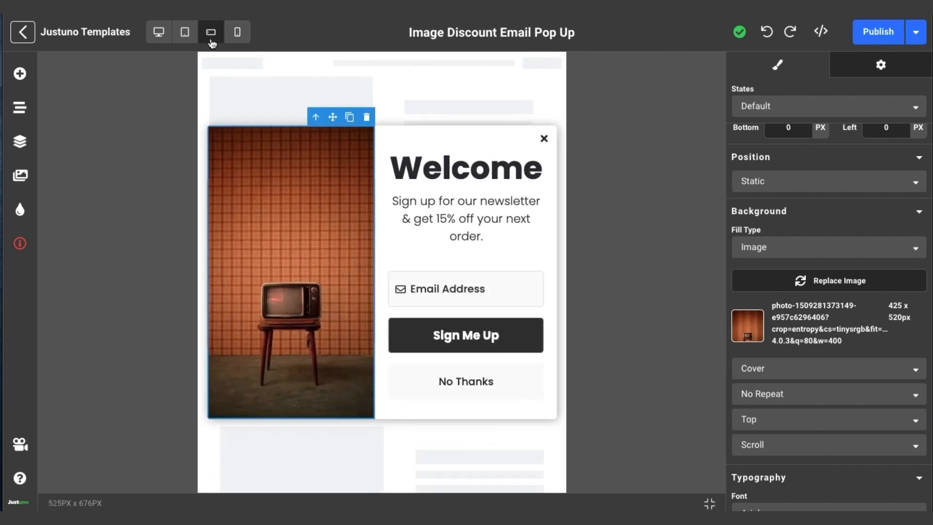
double_click(334, 258)
scroll(699, 261, down, 6)
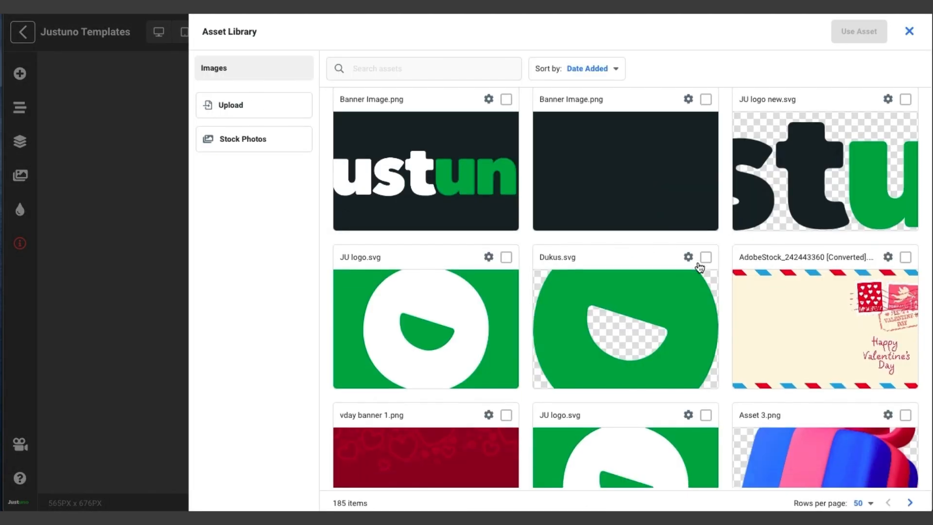
click(505, 253)
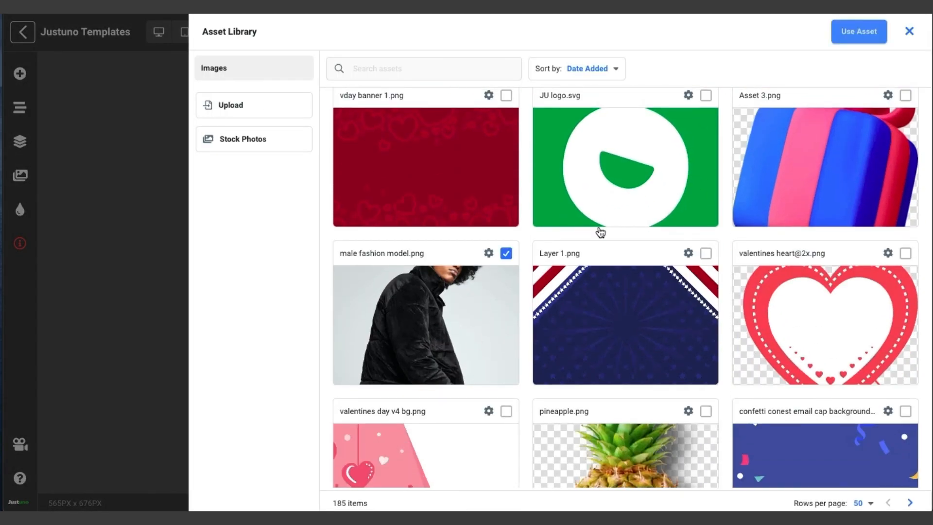
click(839, 33)
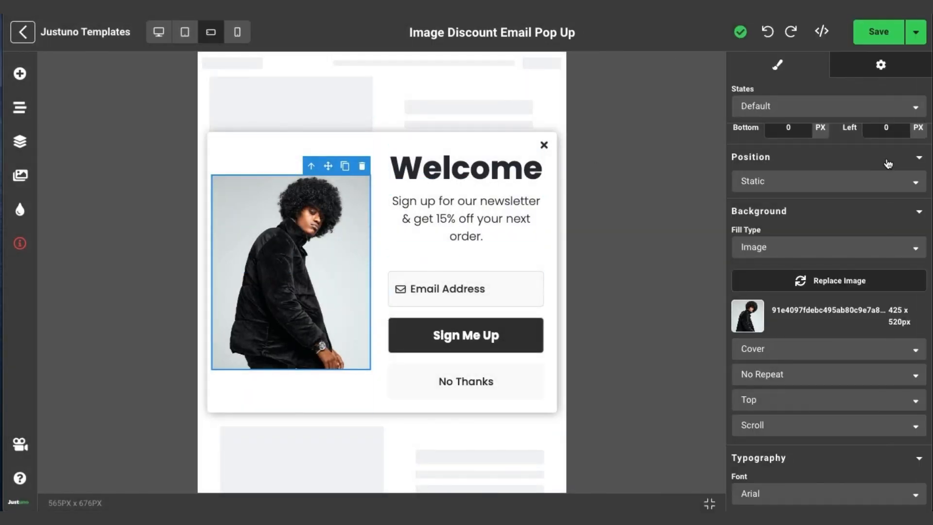
Step: Set the width of the mobile landscape image to 100 %
scroll(888, 164, up, 8)
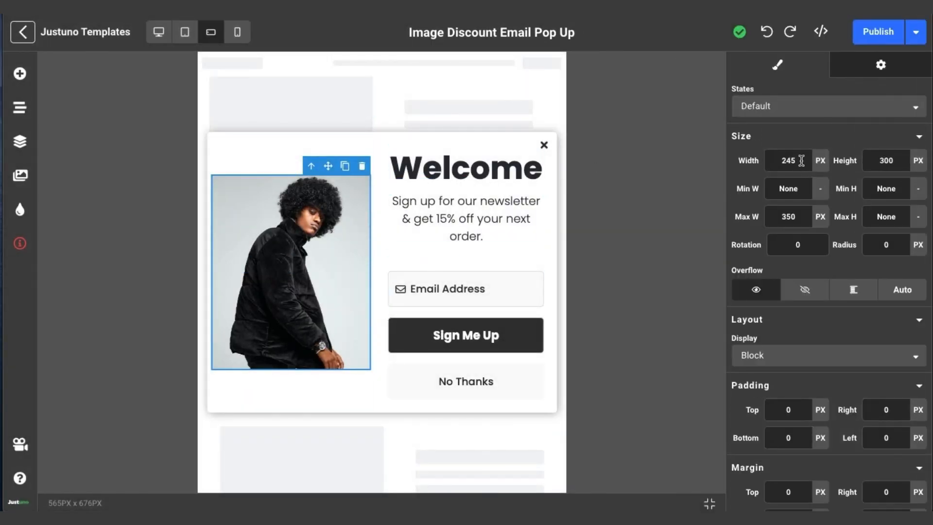
click(819, 161)
click(821, 194)
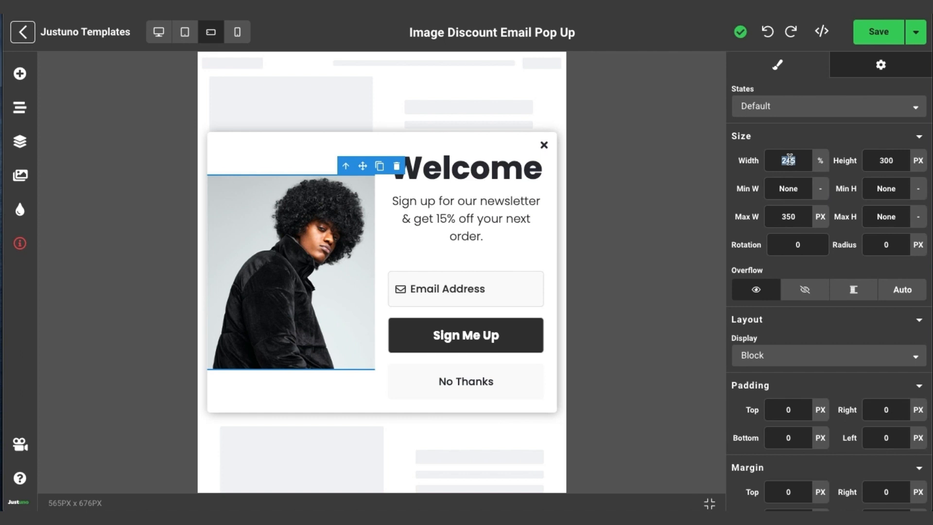
text(100)
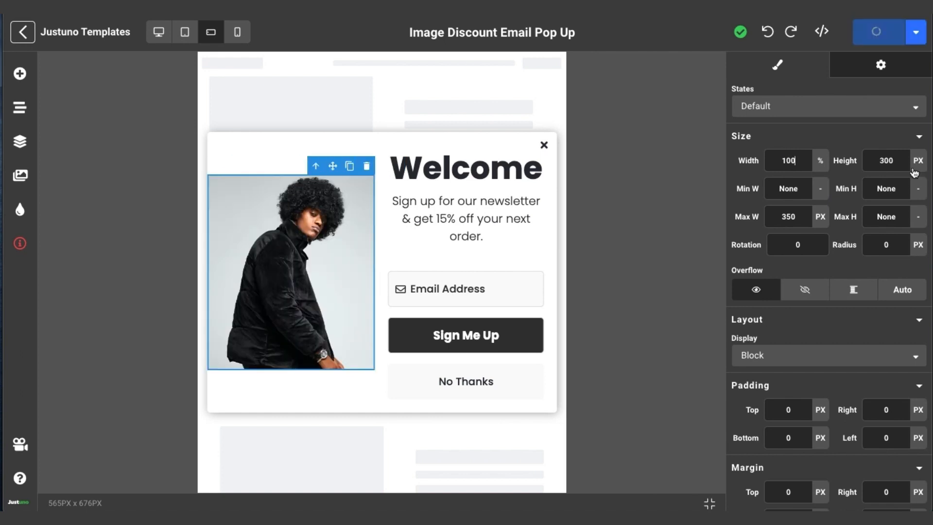
Step: Try a height of 400 px for the mobile landscape image, and set it to 500 px
key(BackSpace)
text(4)
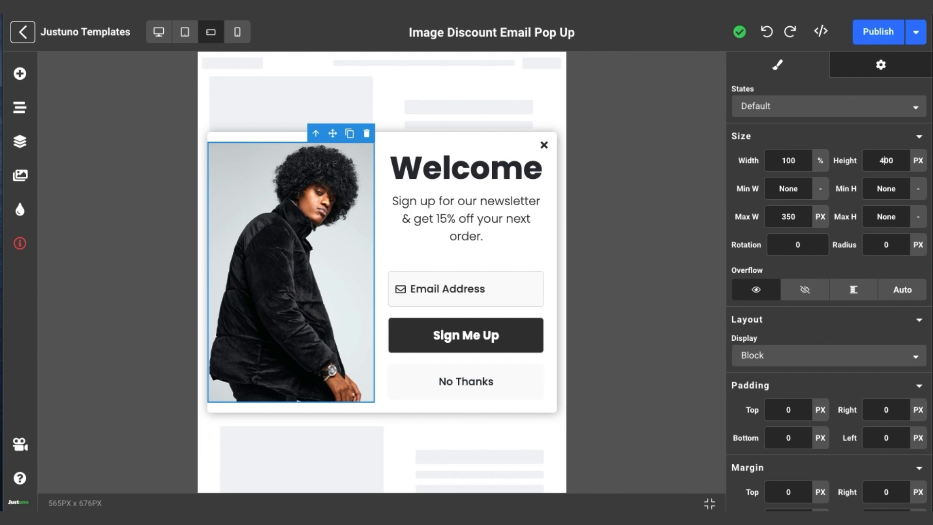
key(BackSpace)
text(5)
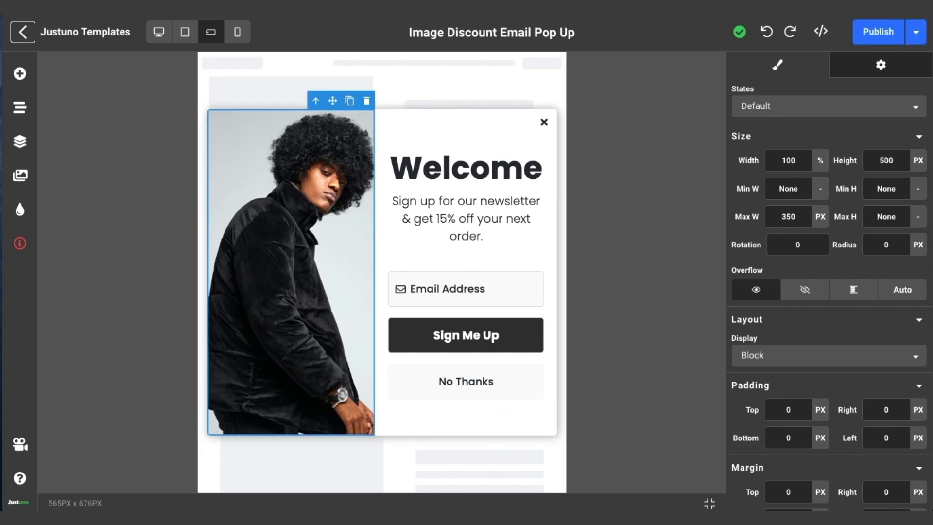
Step: Replace the image in the mobile portrait layout with male fashion model.png from the asset library
click(237, 32)
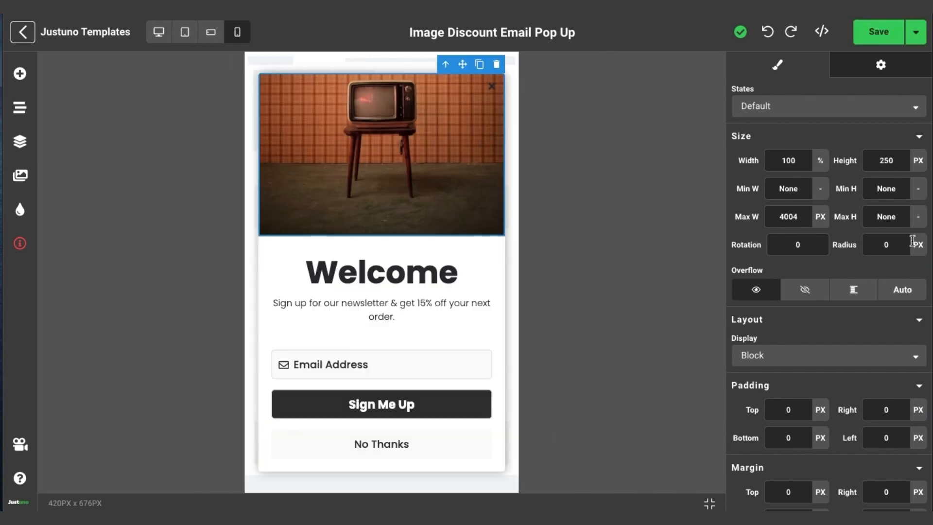
double_click(504, 158)
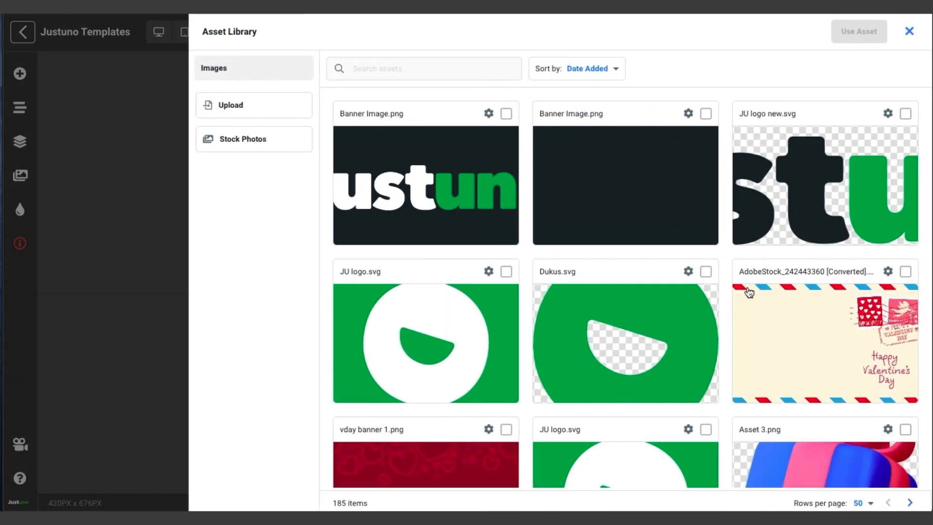
scroll(701, 326, down, 5)
click(506, 341)
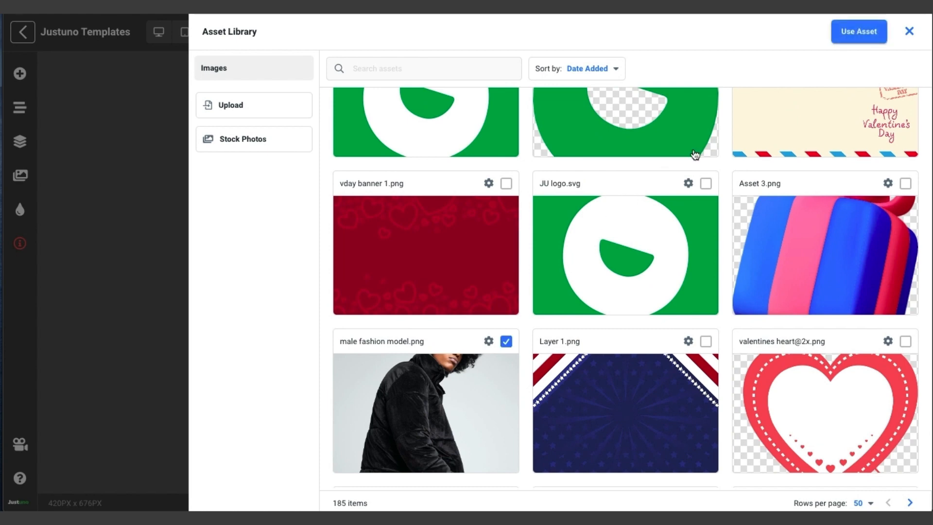
click(860, 33)
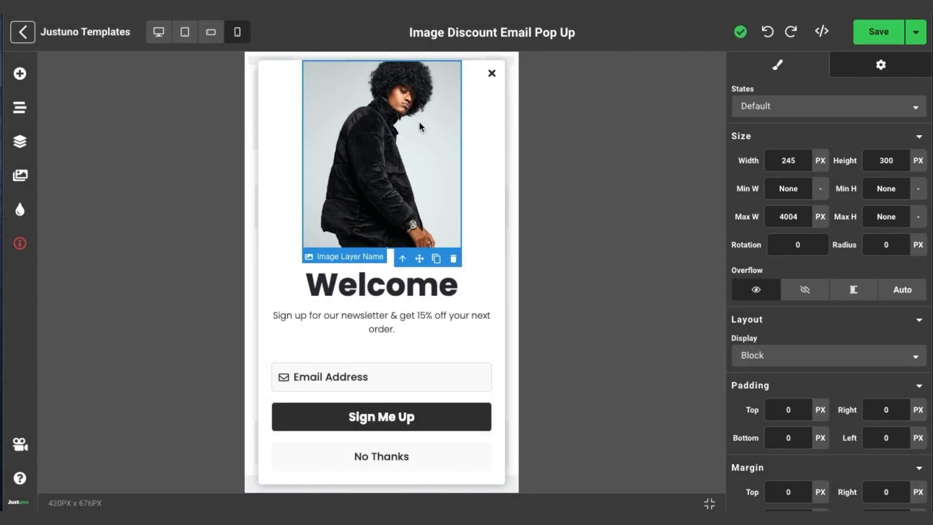
Step: Set the width of the mobile portrait image to 100 %
click(292, 133)
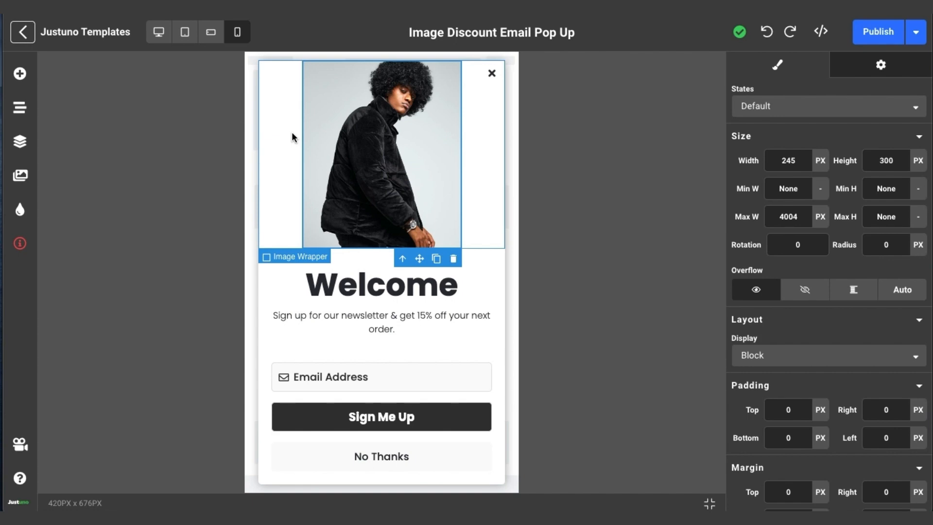
click(820, 161)
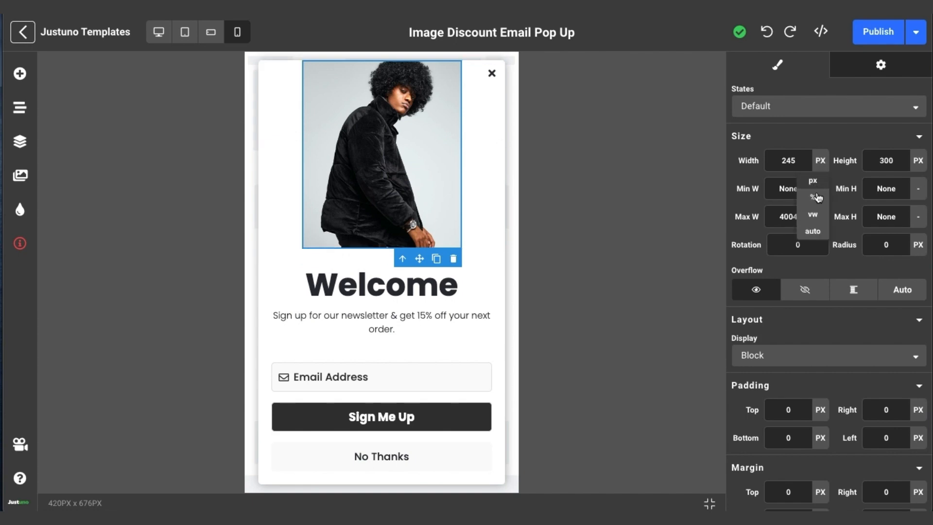
click(814, 196)
double_click(795, 167)
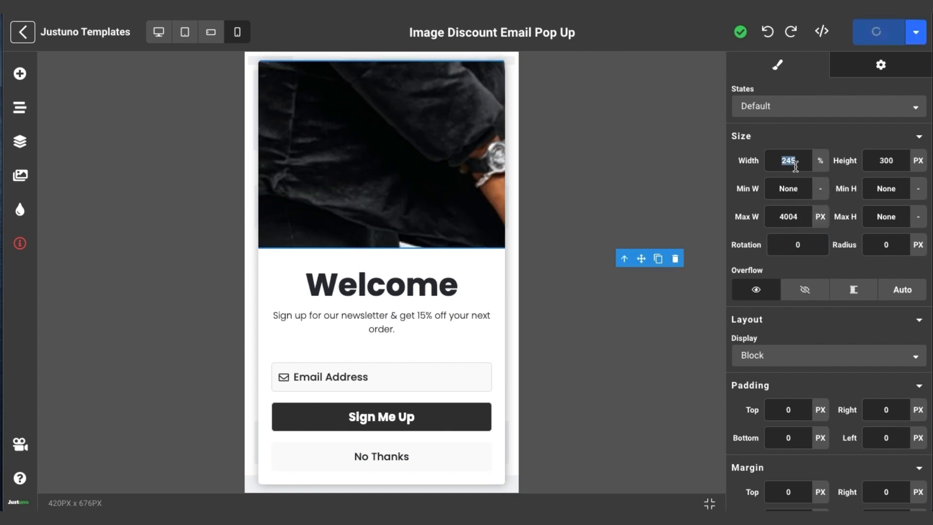
text(100)
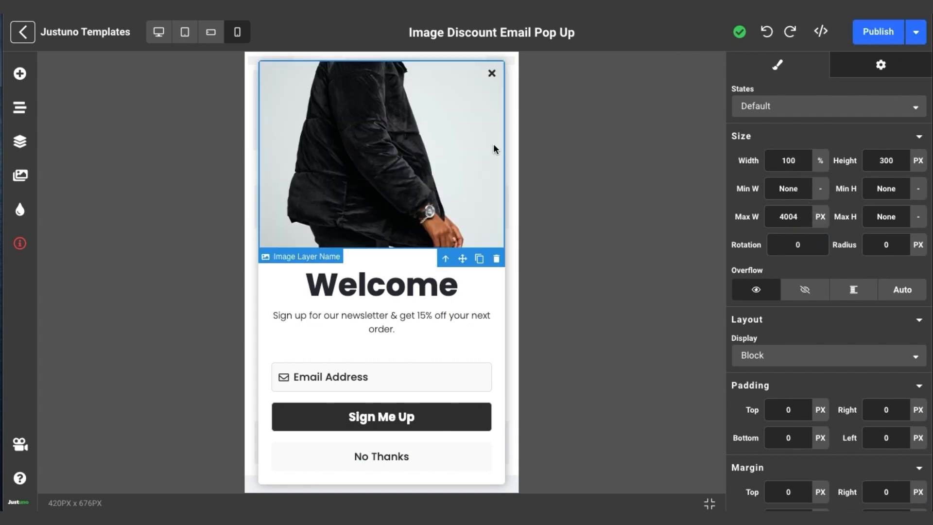
Step: Try the Center position for the mobile portrait image's background, and set it to Top
scroll(827, 315, down, 2)
scroll(827, 315, down, 4)
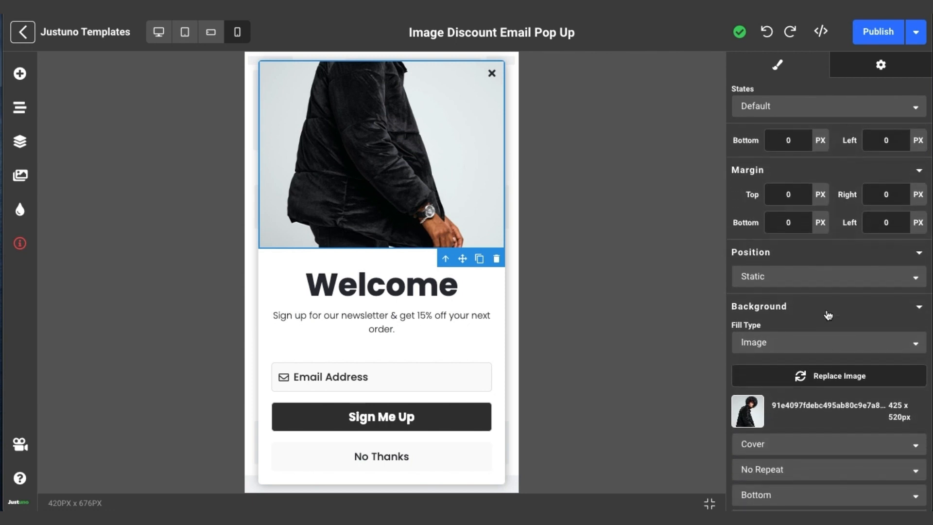
scroll(828, 312, up, 2)
scroll(828, 311, down, 3)
scroll(828, 309, down, 1)
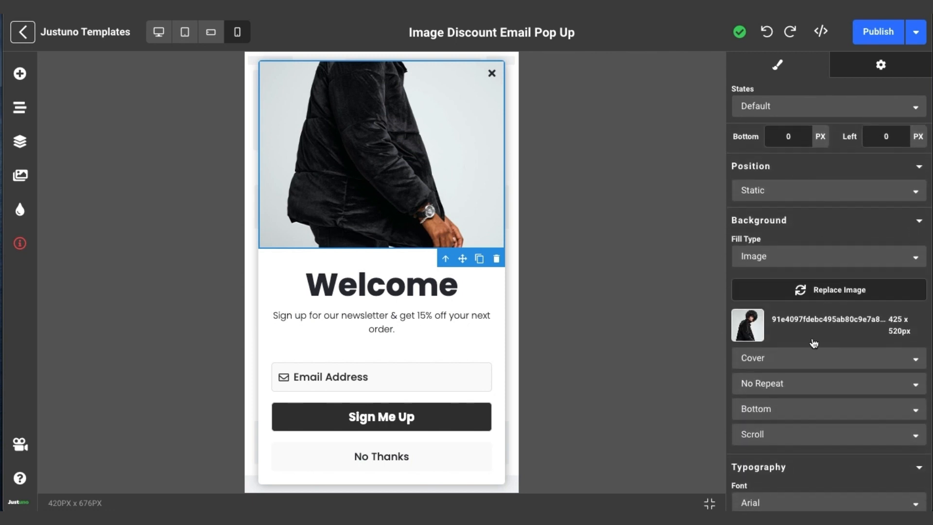
click(789, 406)
click(788, 454)
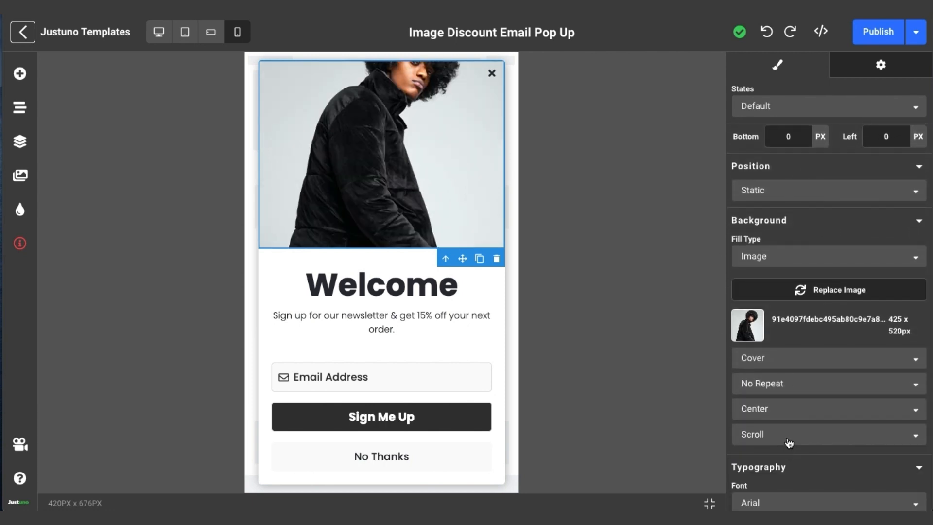
click(790, 413)
click(784, 476)
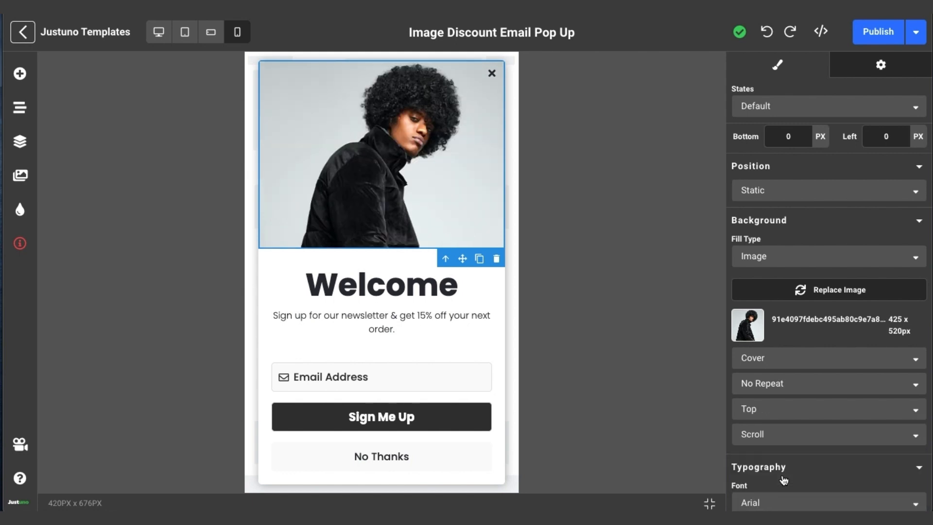
Step: Review the pop-up in the mobile landscape and tablet layouts, and return to the desktop layout
click(202, 37)
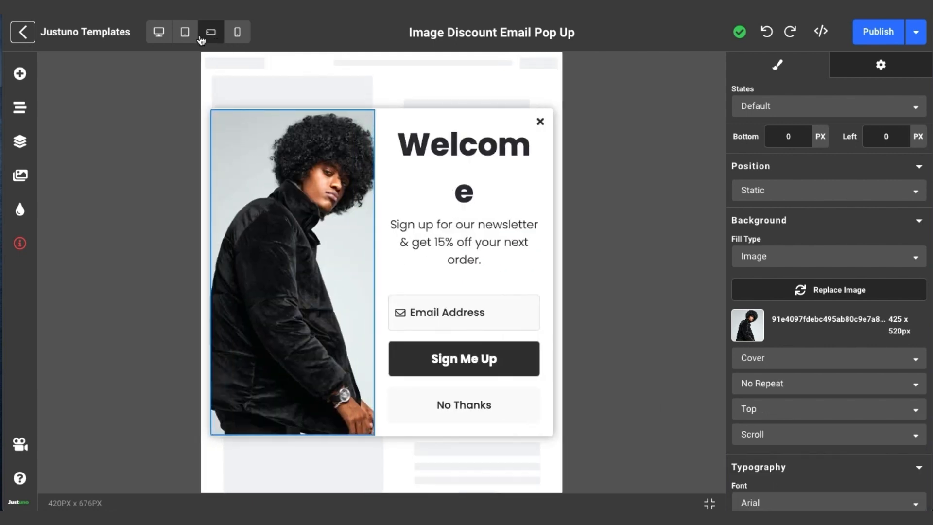
click(185, 33)
click(159, 34)
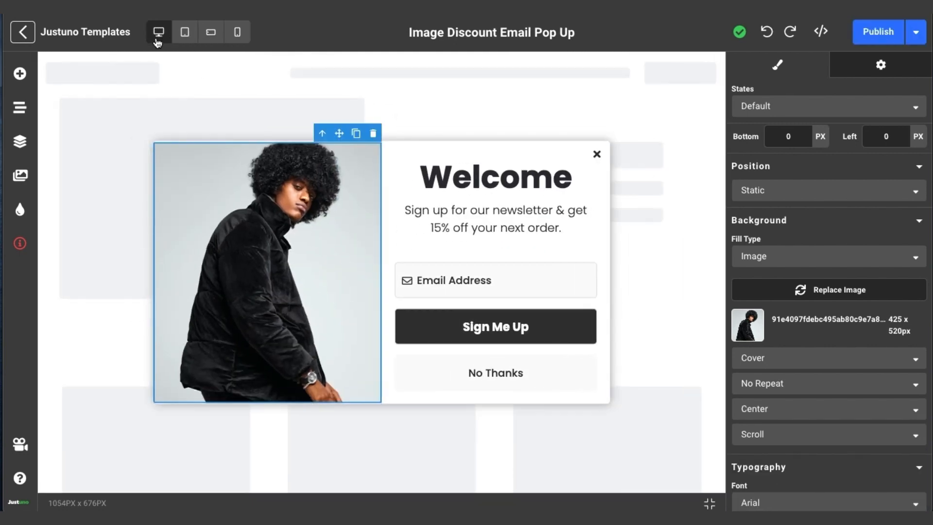
Step: Set the font of both the Welcome heading and the newsletter text below it to Abril Fatface
click(485, 184)
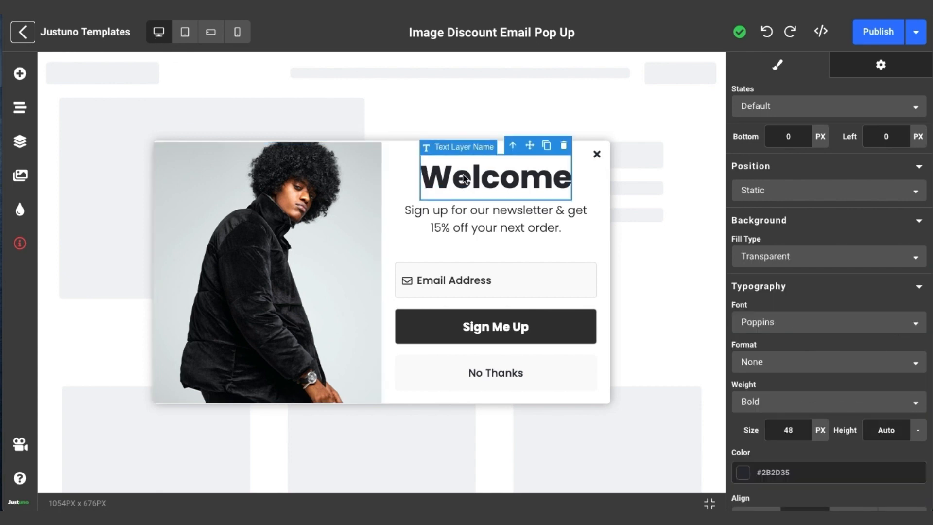
click(465, 204)
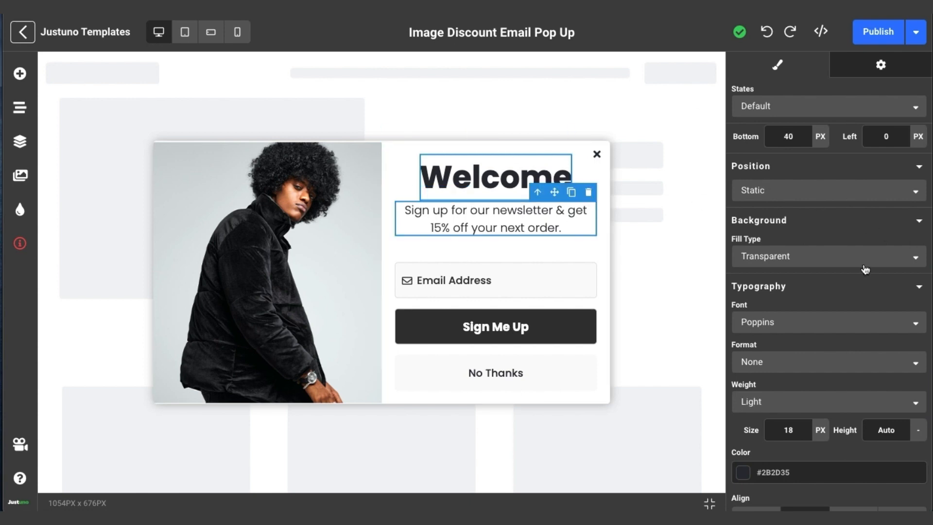
scroll(864, 267, down, 2)
click(860, 244)
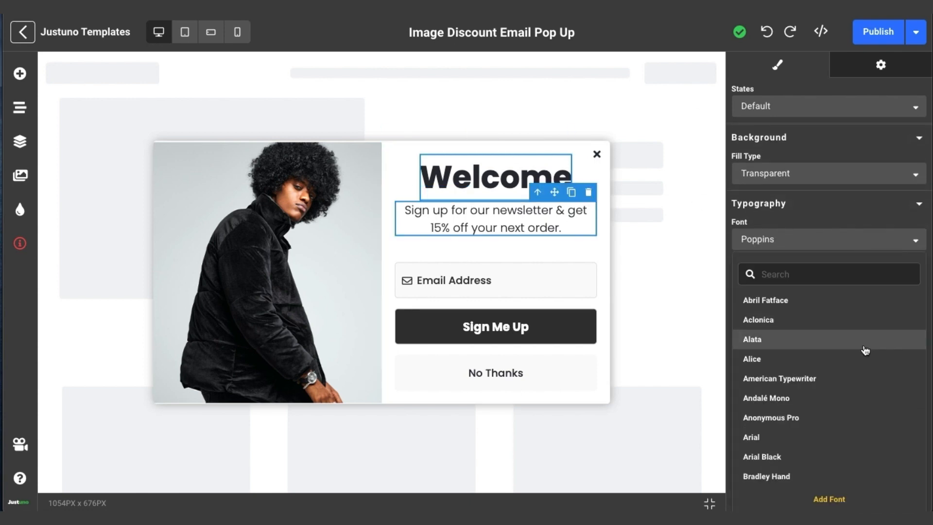
click(853, 304)
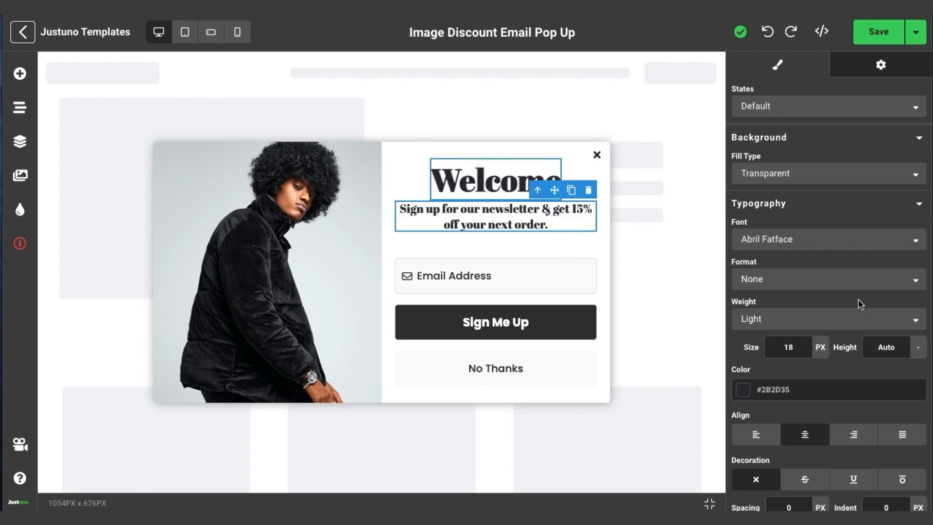
Step: Set the font of the Email Address field to Arial
click(541, 276)
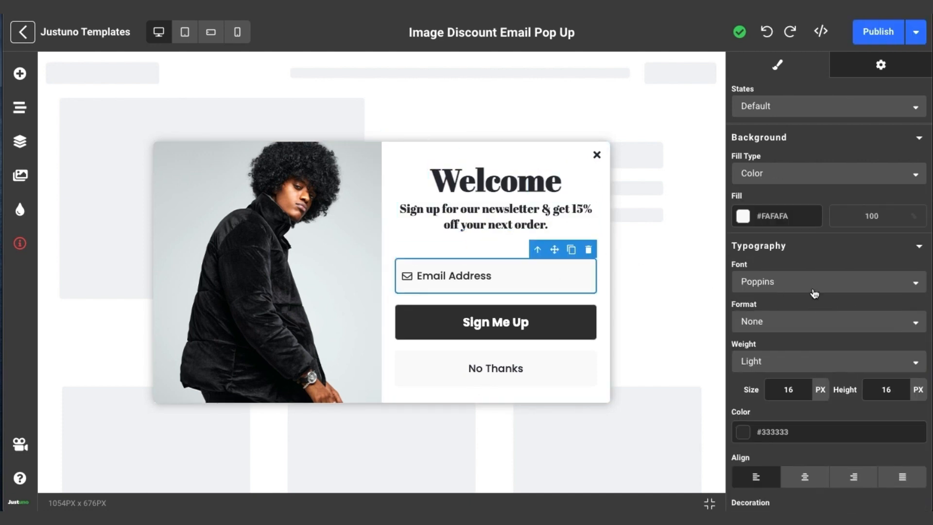
click(814, 291)
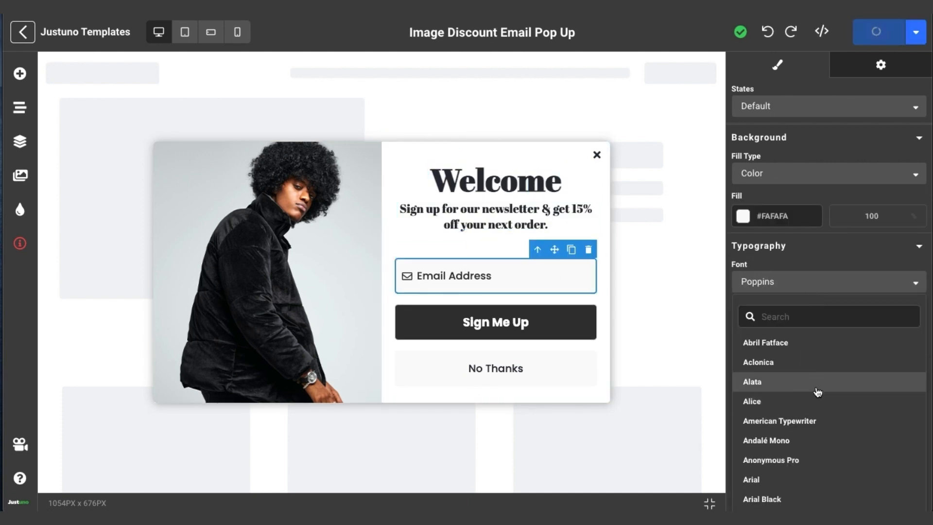
scroll(811, 410, down, 2)
click(813, 410)
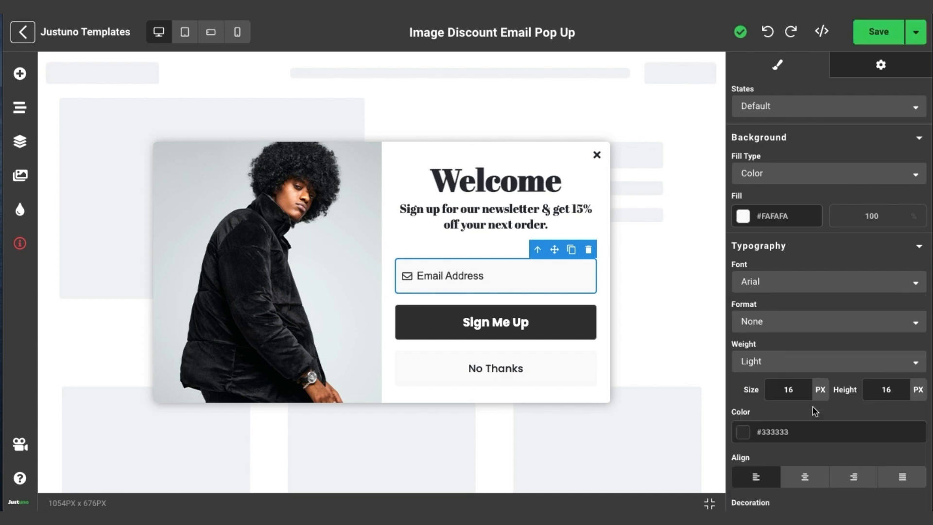
Step: Set the font of both the Sign Me Up and No Thanks buttons to Abril Fatface
click(508, 323)
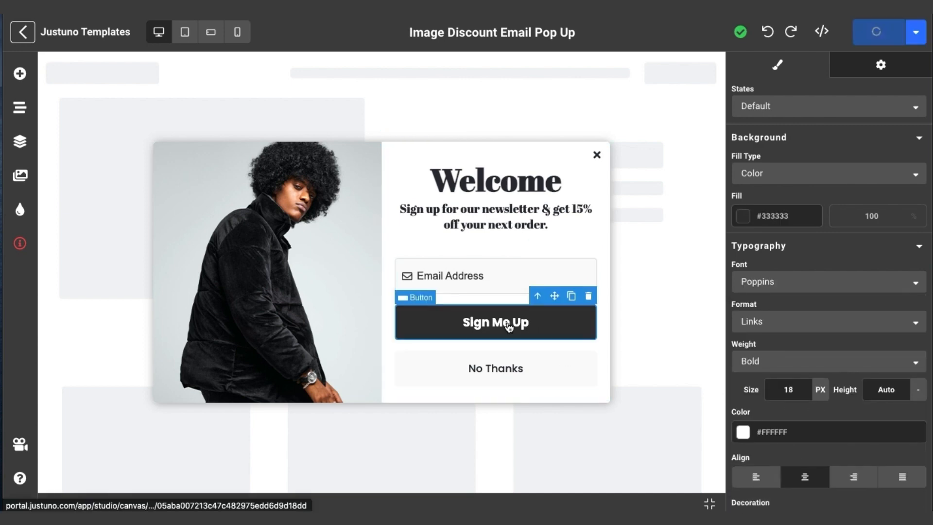
click(507, 365)
click(791, 283)
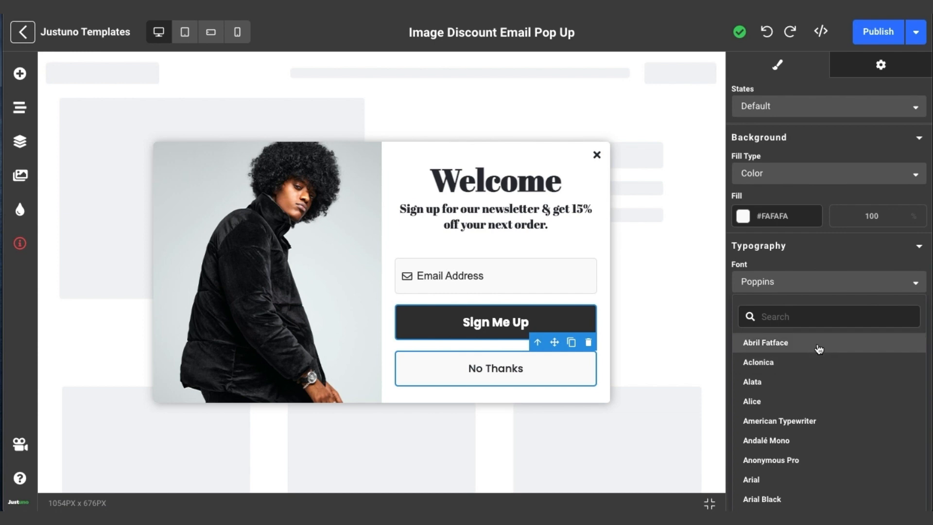
click(819, 348)
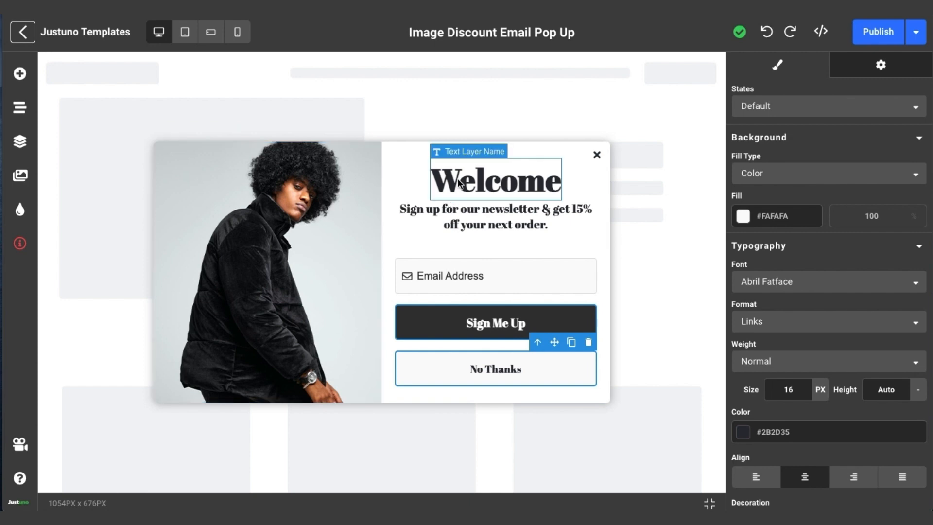
Step: Add the blue #1745ef to the saved colors for fonts and designs
click(445, 326)
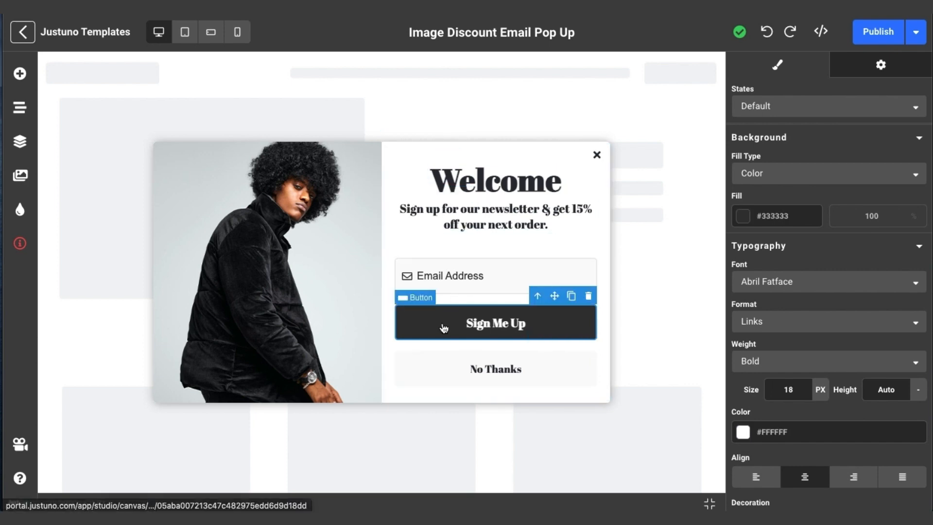
click(19, 209)
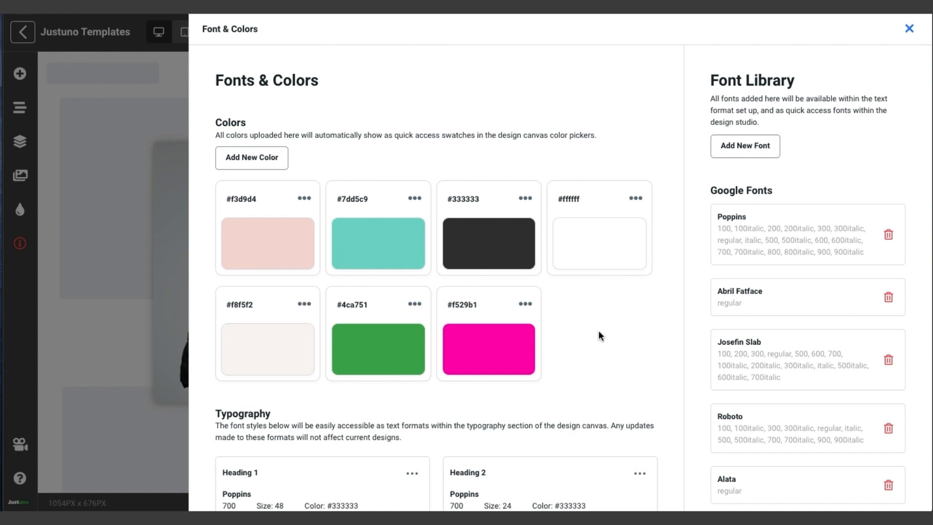
click(253, 157)
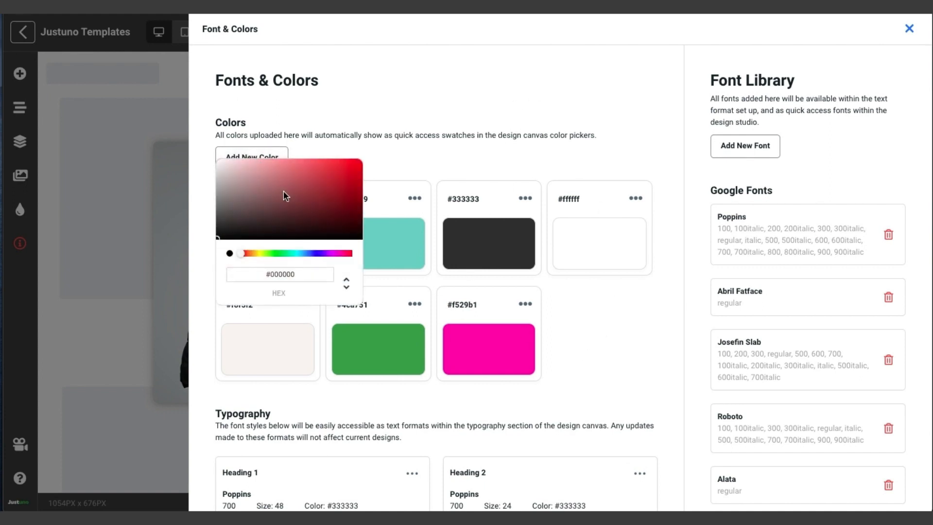
click(310, 251)
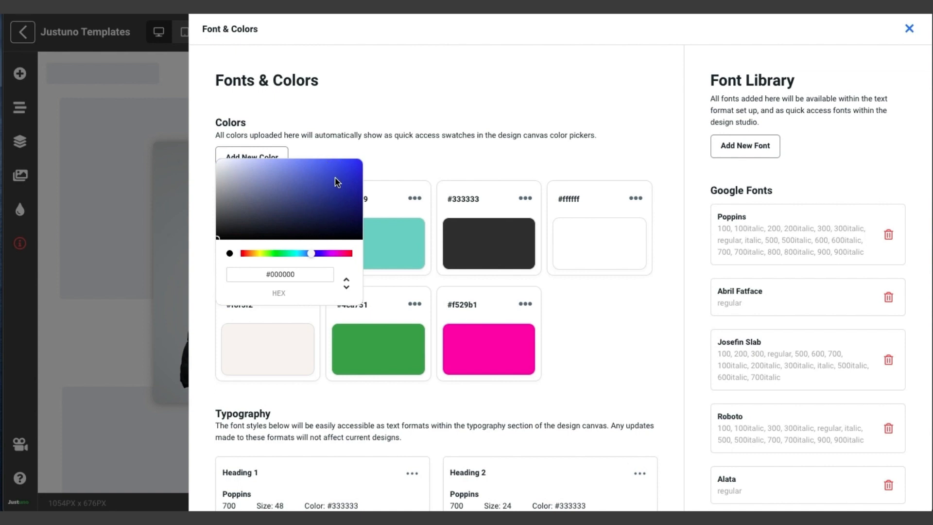
click(348, 164)
click(454, 161)
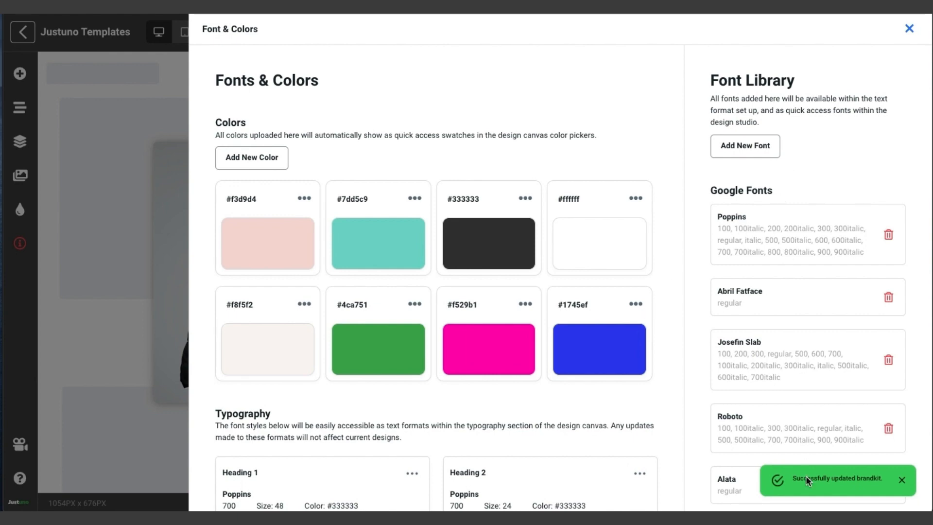
click(908, 30)
Step: Fill the Sign Me Up button's background with the saved blue #1745EF
scroll(809, 302, down, 2)
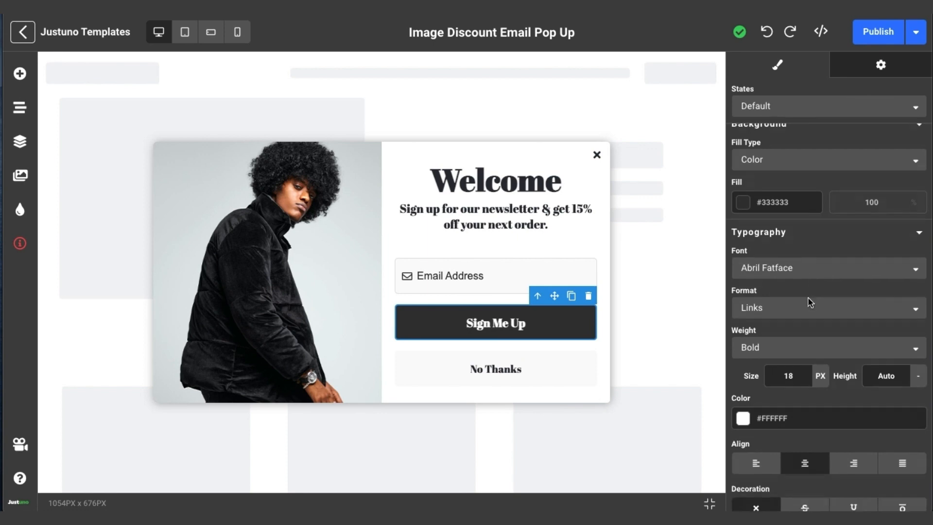
scroll(810, 302, up, 3)
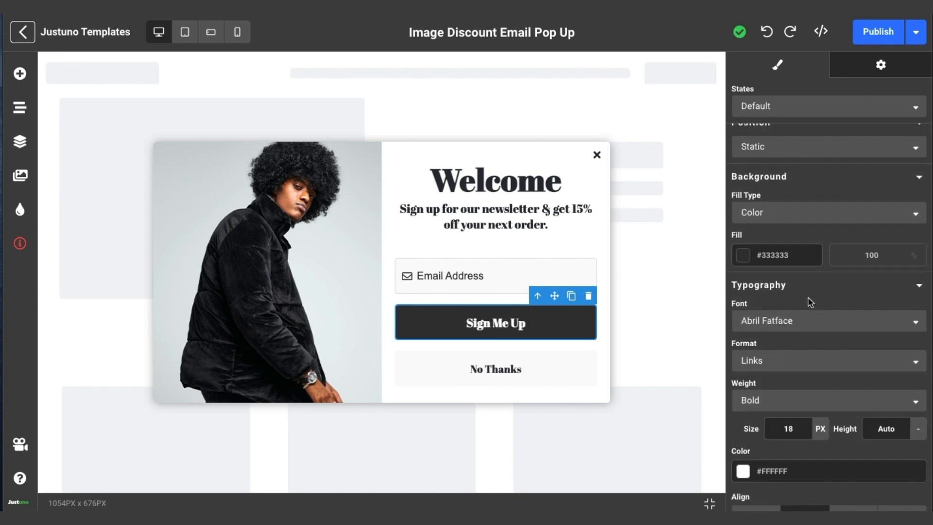
click(743, 254)
click(864, 435)
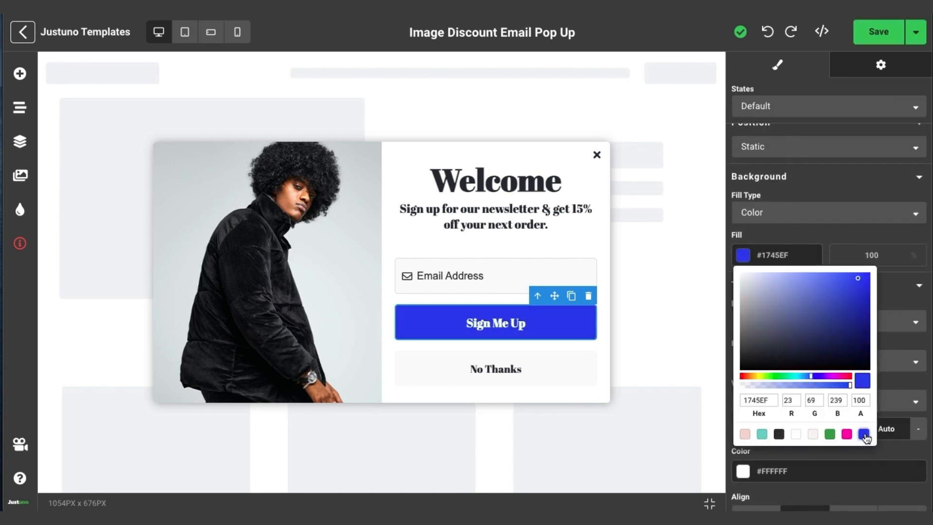
click(572, 191)
Step: Examine the settings of the Email Address field, the click actions of the Sign Me Up and No Thanks buttons, and the layer structure
click(522, 278)
click(868, 68)
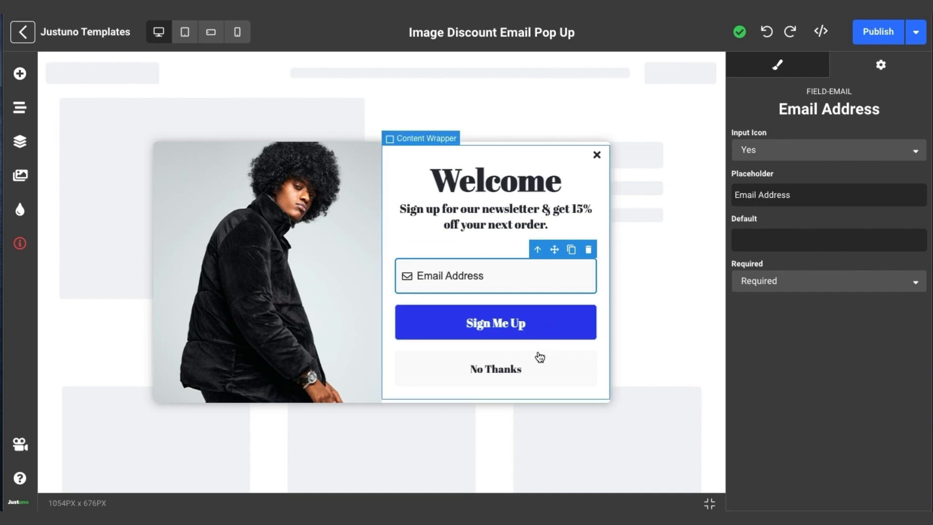
click(540, 331)
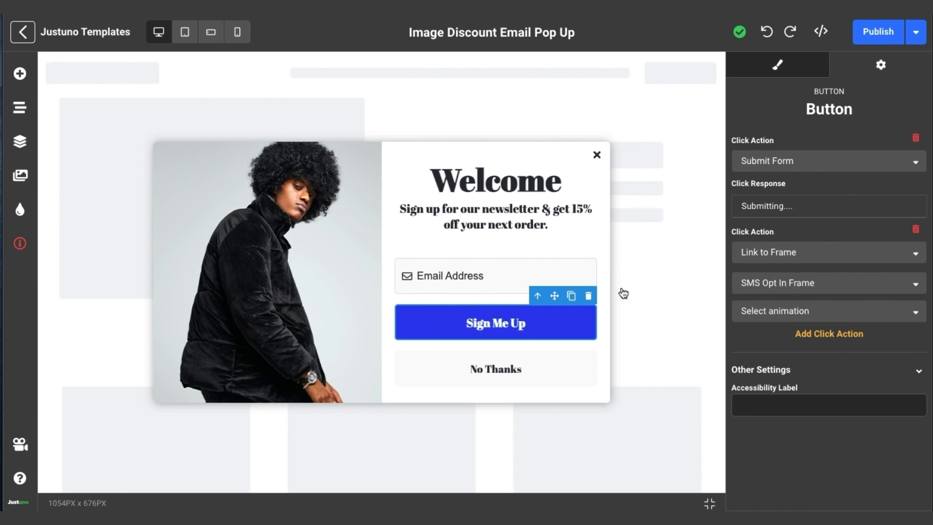
click(556, 371)
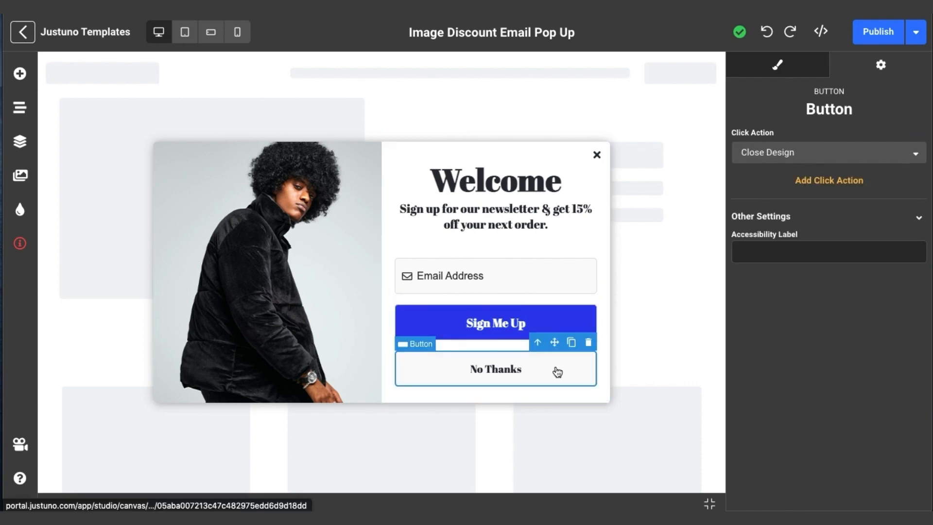
click(780, 66)
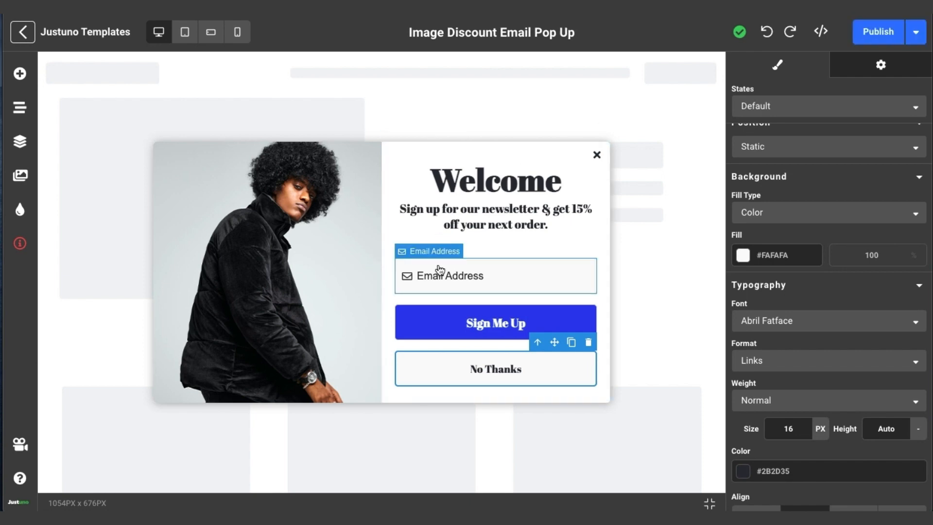
click(19, 109)
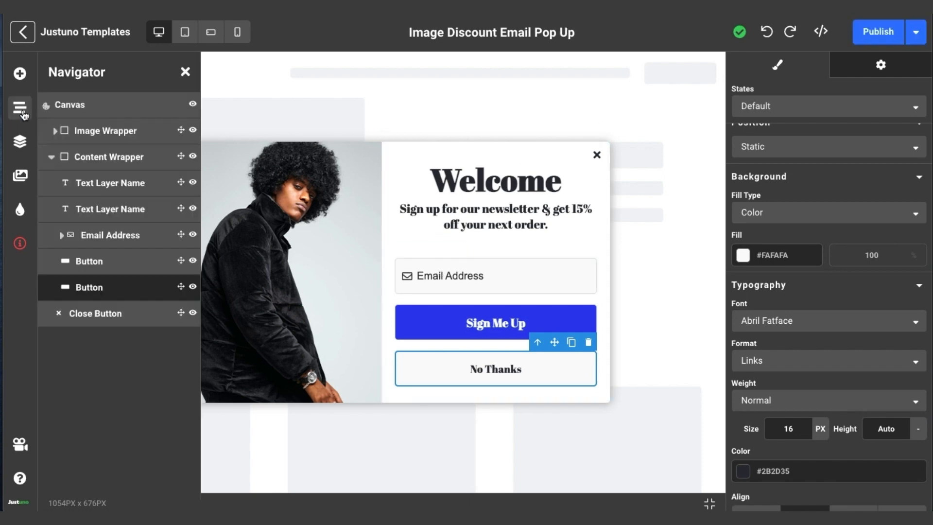
Step: Go to the Success Frame and open the settings of its discount code element
click(19, 141)
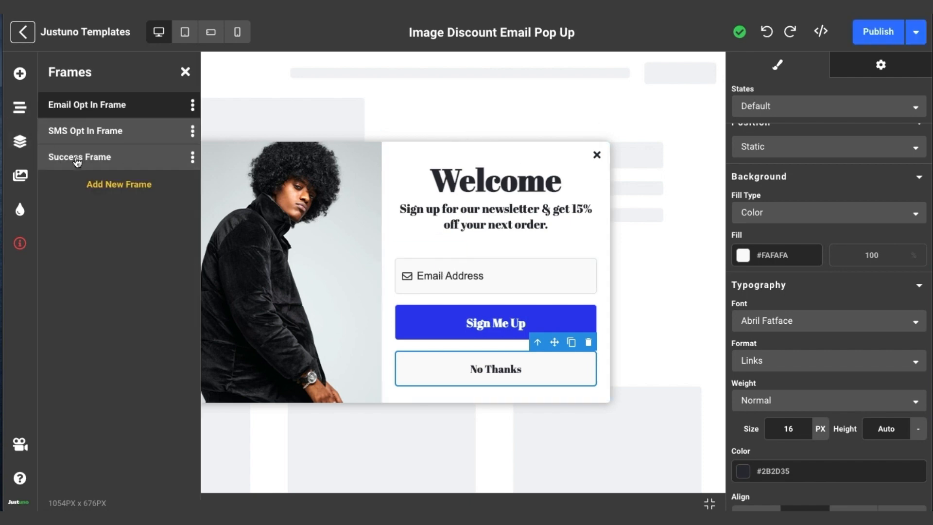
click(77, 157)
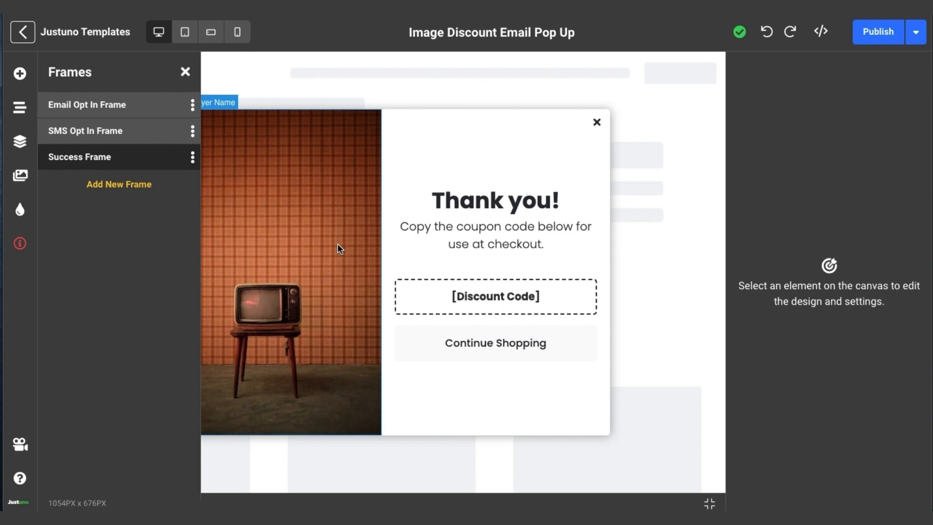
click(476, 293)
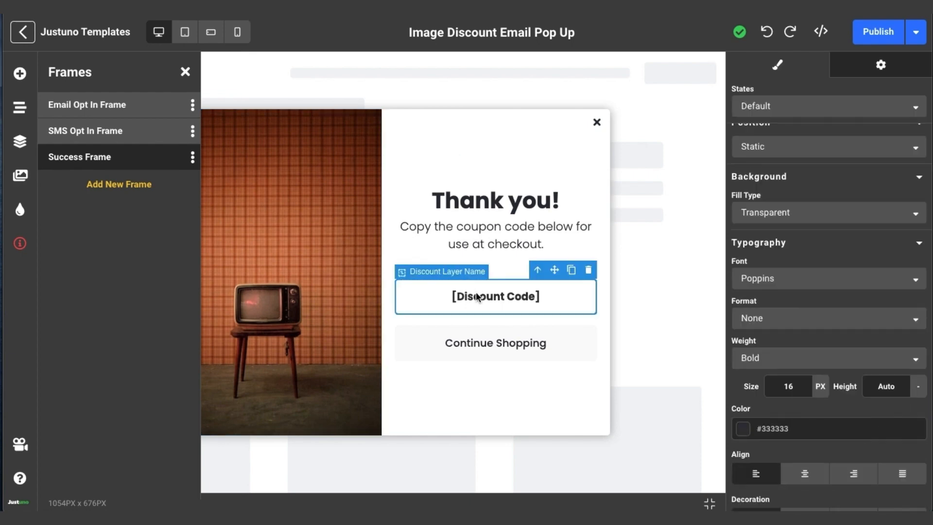
click(879, 66)
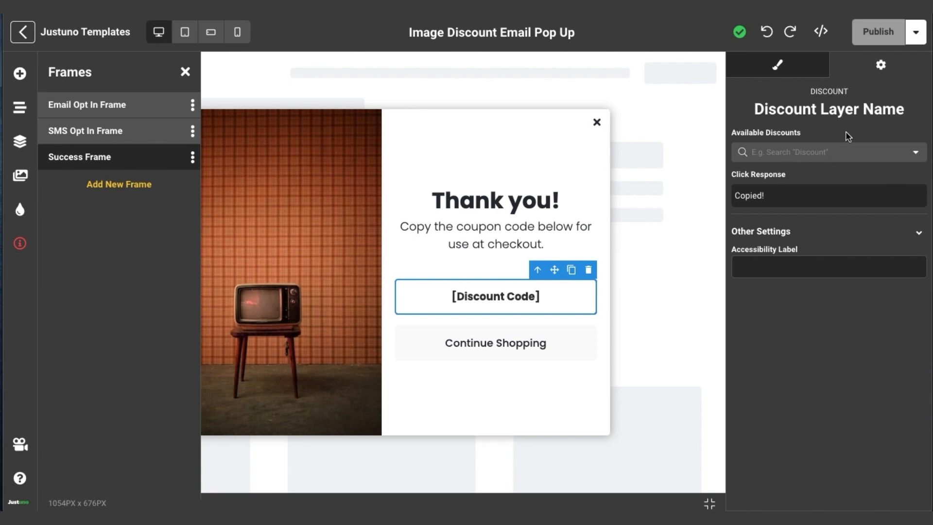
Step: Look at the available discounts and the options for creating a new discount
click(830, 159)
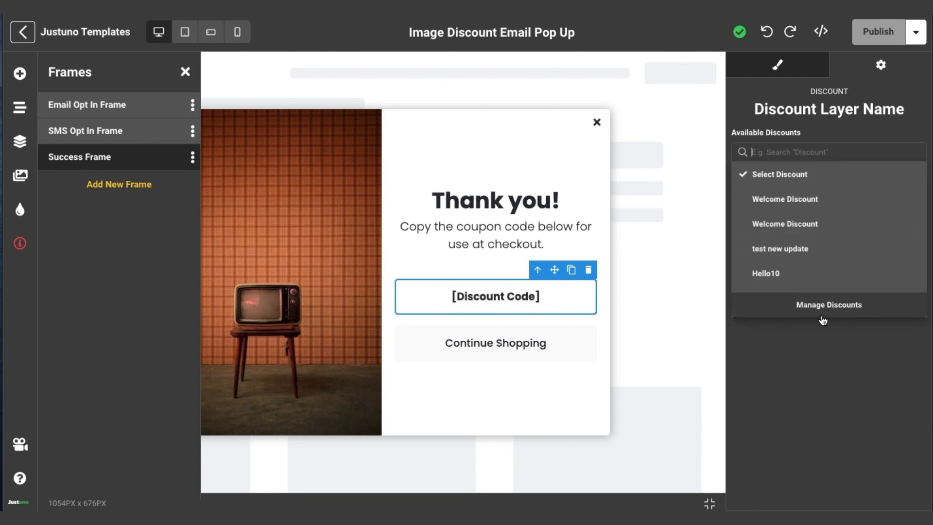
click(822, 306)
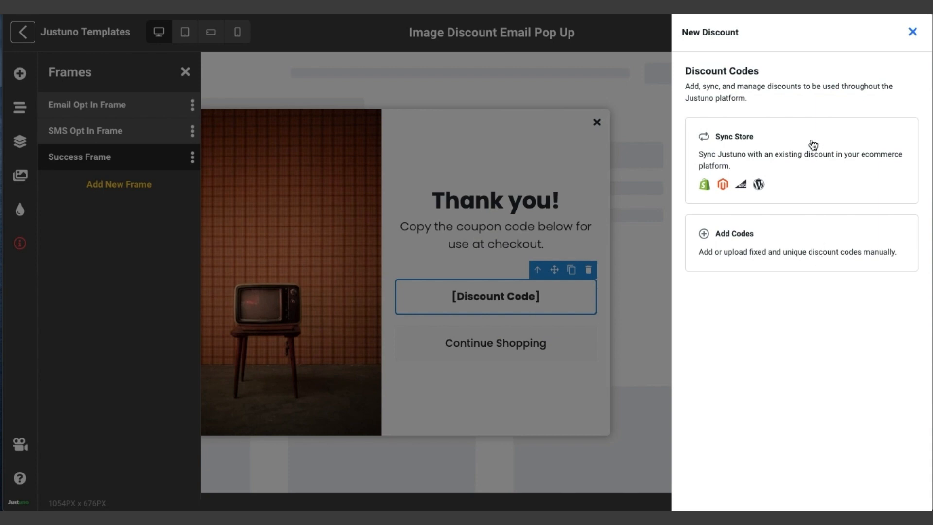
click(912, 32)
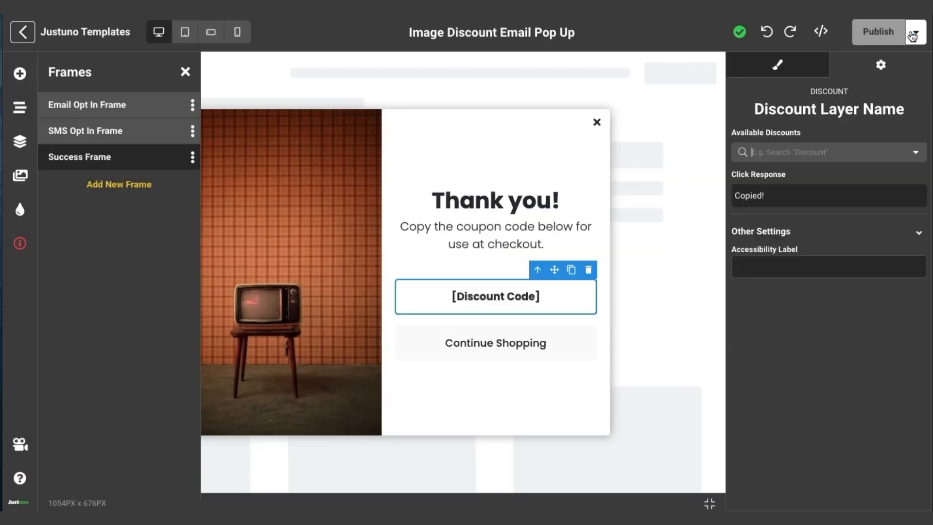
Step: Assign the Hello10 discount to the discount code element, and save and publish the design
click(814, 152)
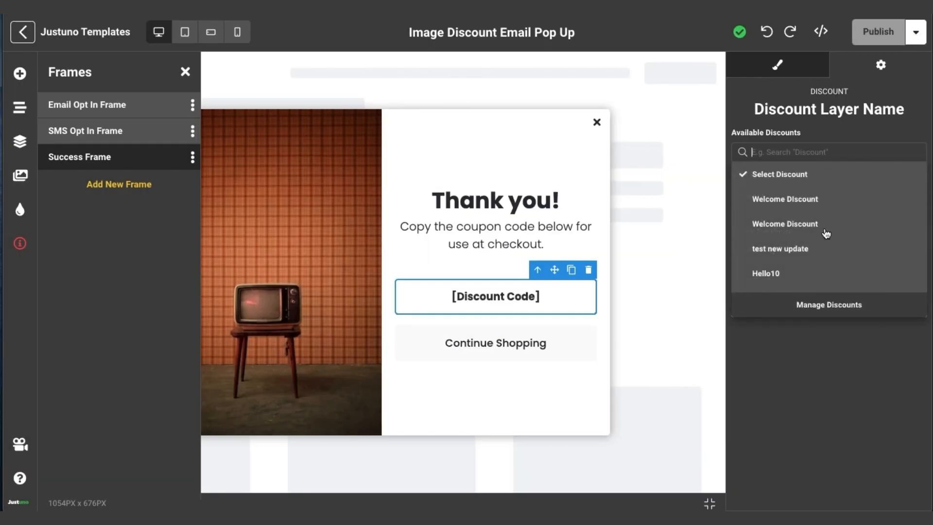
click(807, 274)
click(885, 35)
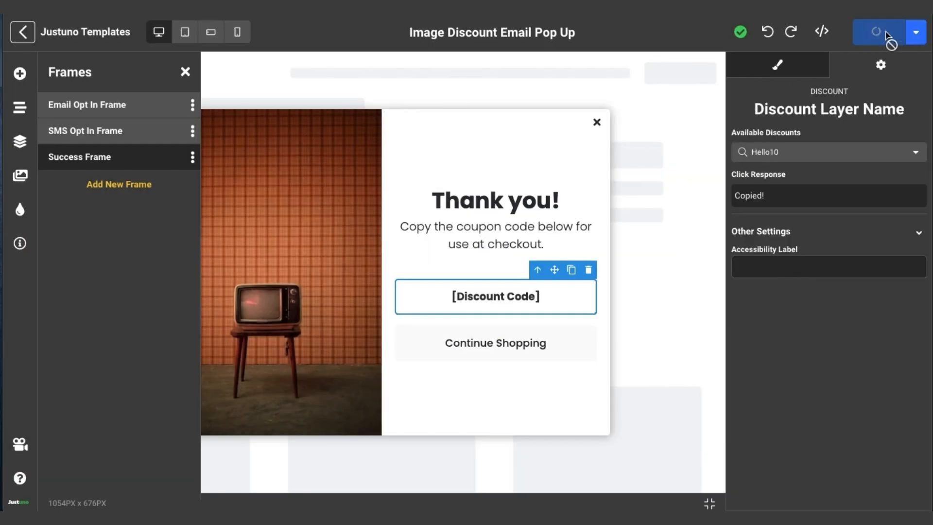
click(884, 37)
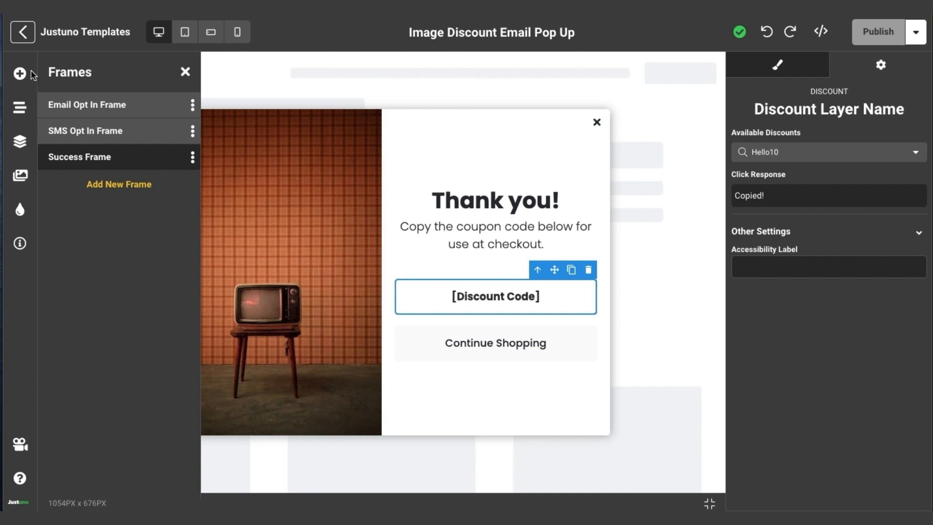
Step: Leave the design editor and open the draft workflow "New workflow" for editing
click(27, 37)
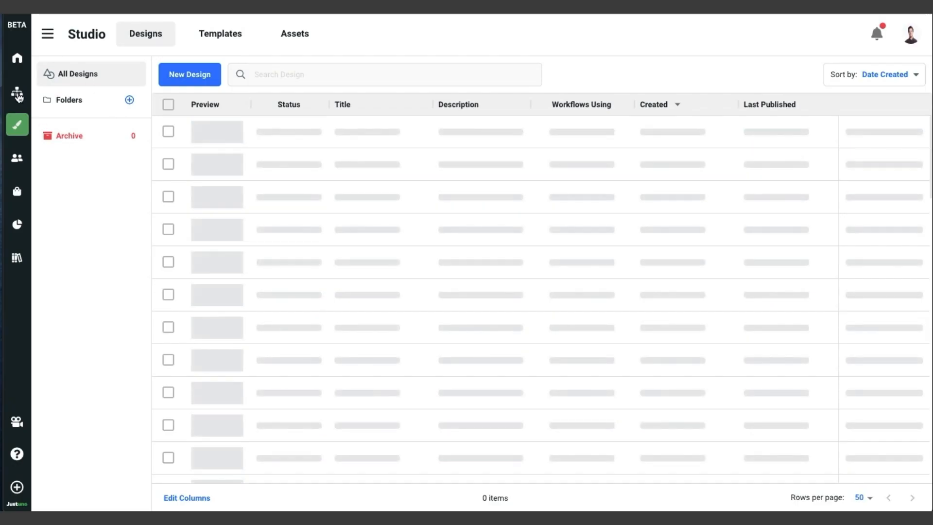
click(19, 95)
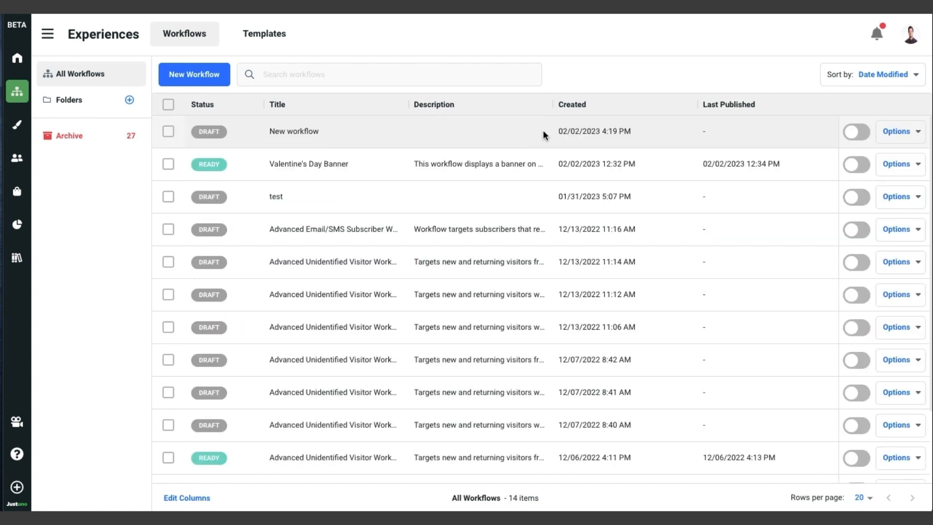
click(909, 128)
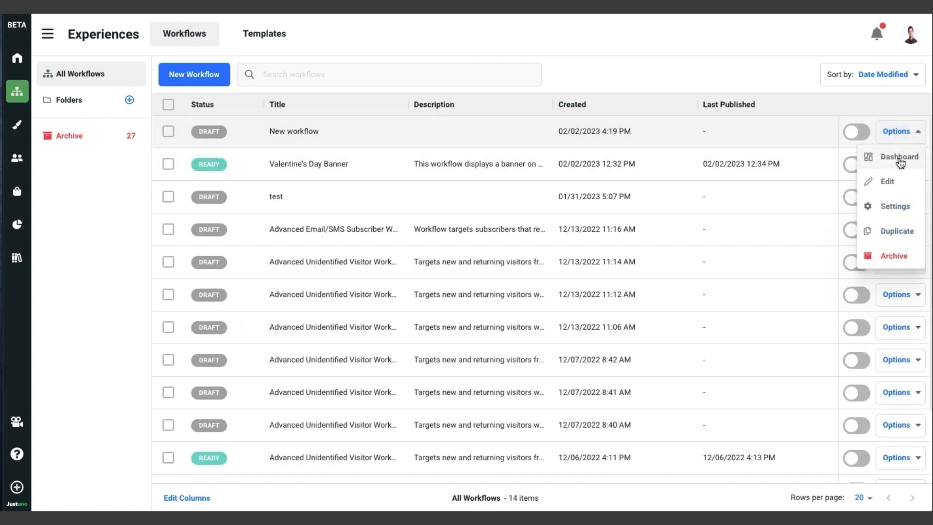
click(893, 182)
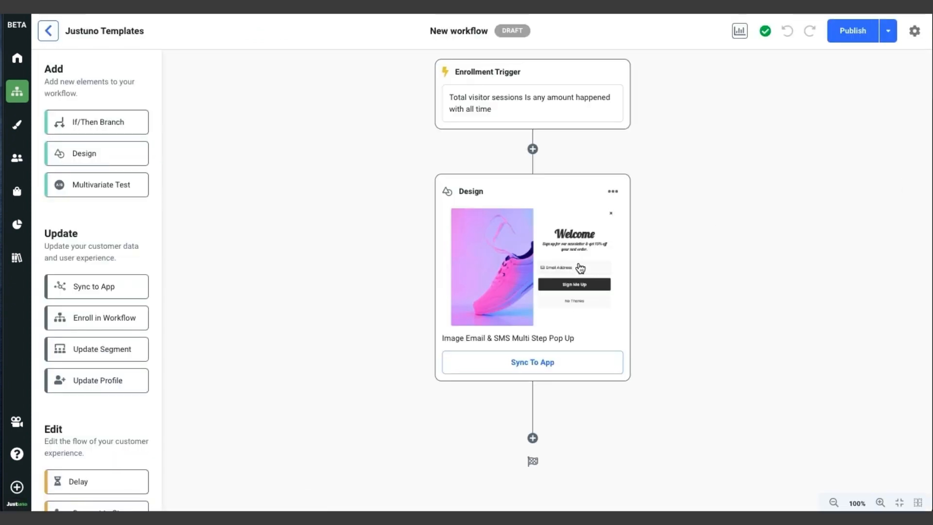
Step: Replace the design in the workflow's Design step with the saved Image Discount Email Pop Up
click(578, 268)
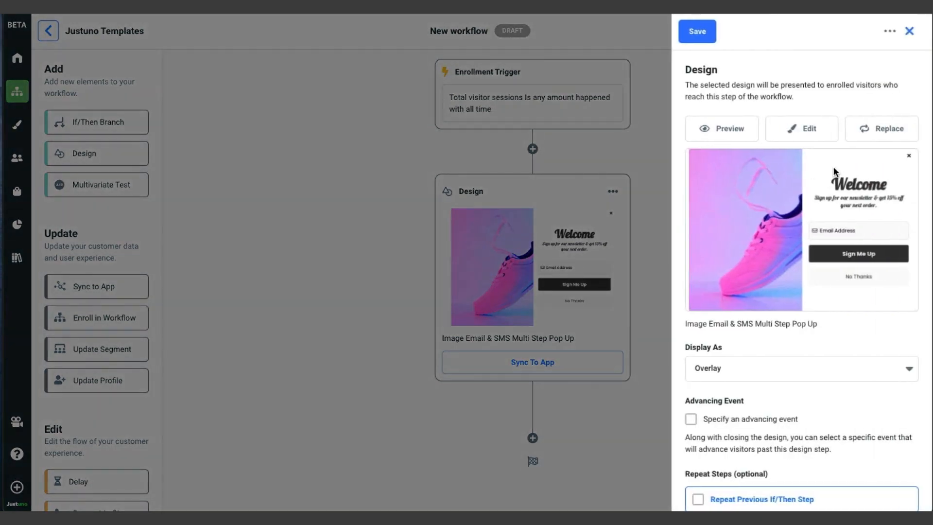
click(874, 128)
click(822, 141)
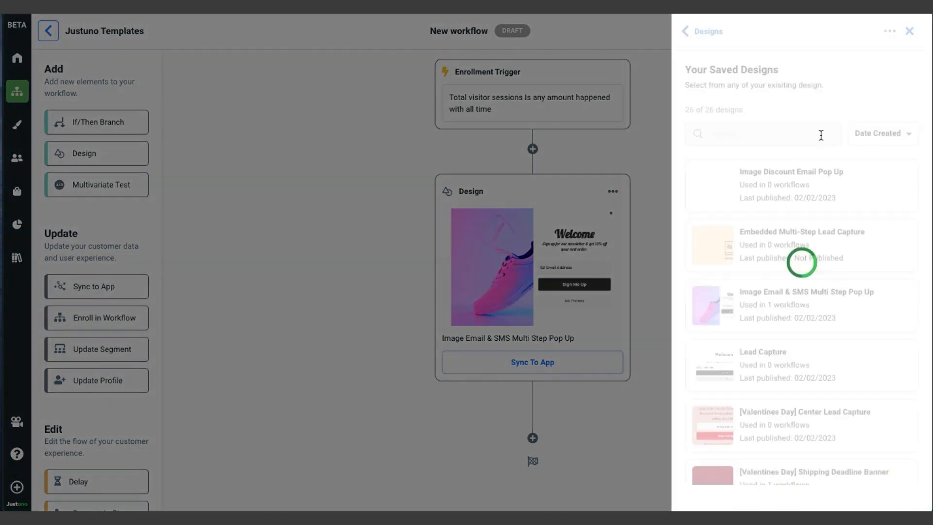
click(787, 185)
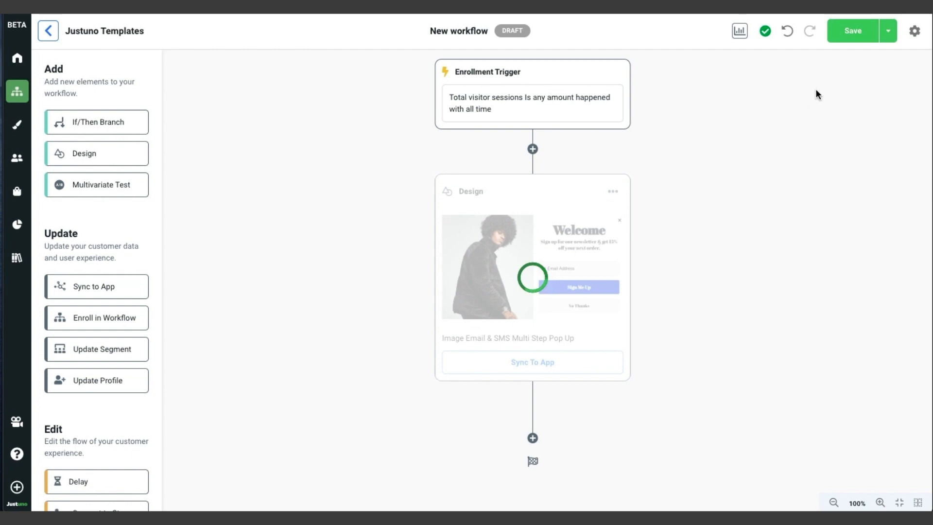
Step: Look at the Design step's Sync to App options and add an If/Then Branch below that step
click(494, 365)
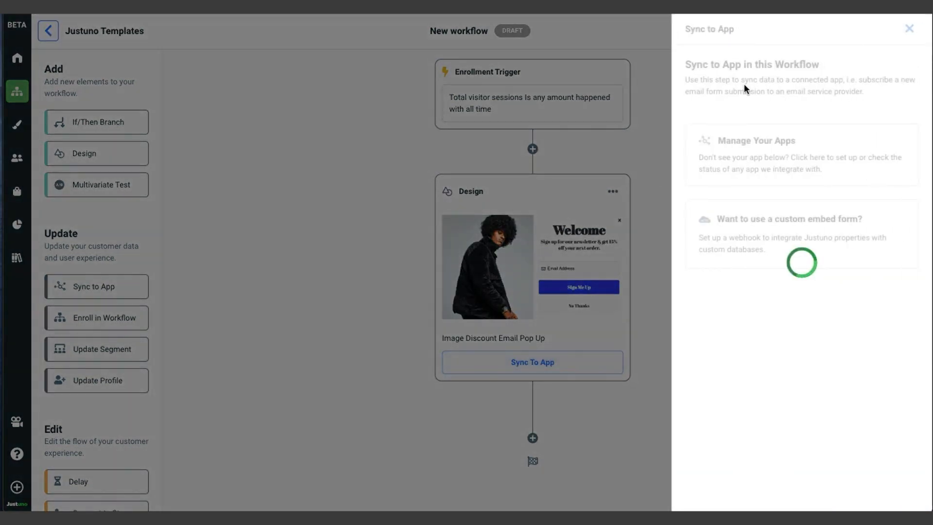
click(643, 306)
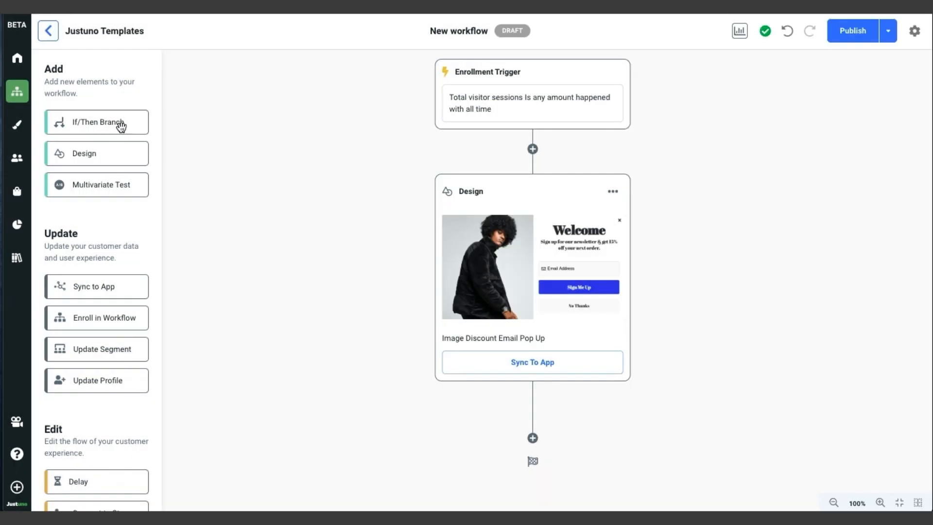
drag(118, 123, 546, 433)
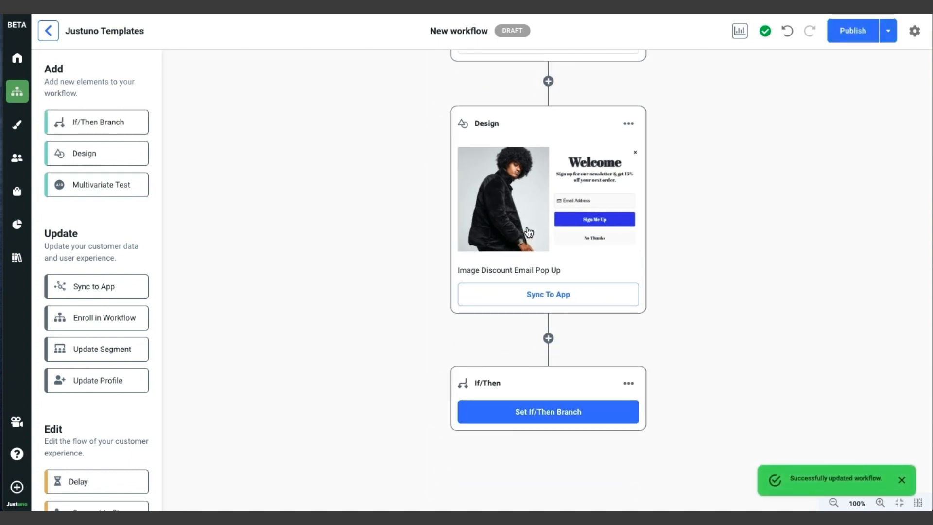
scroll(453, 250, down, 4)
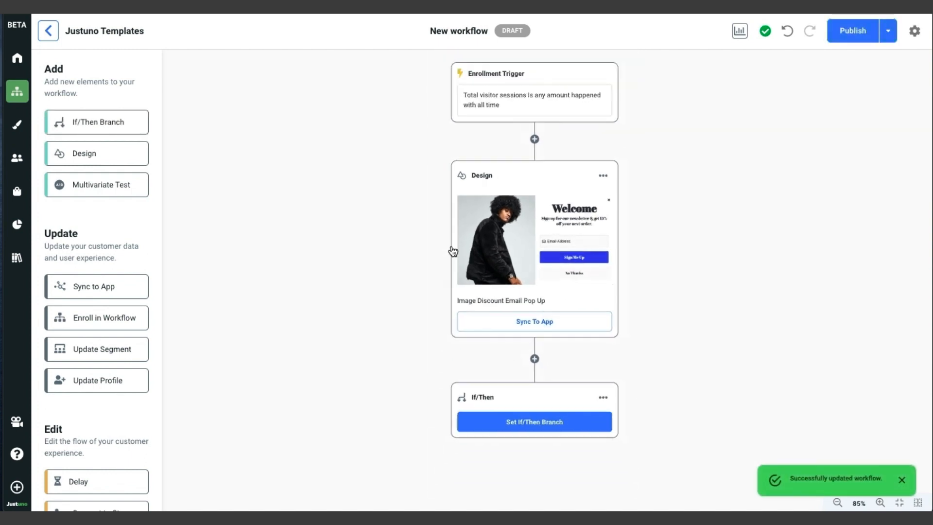